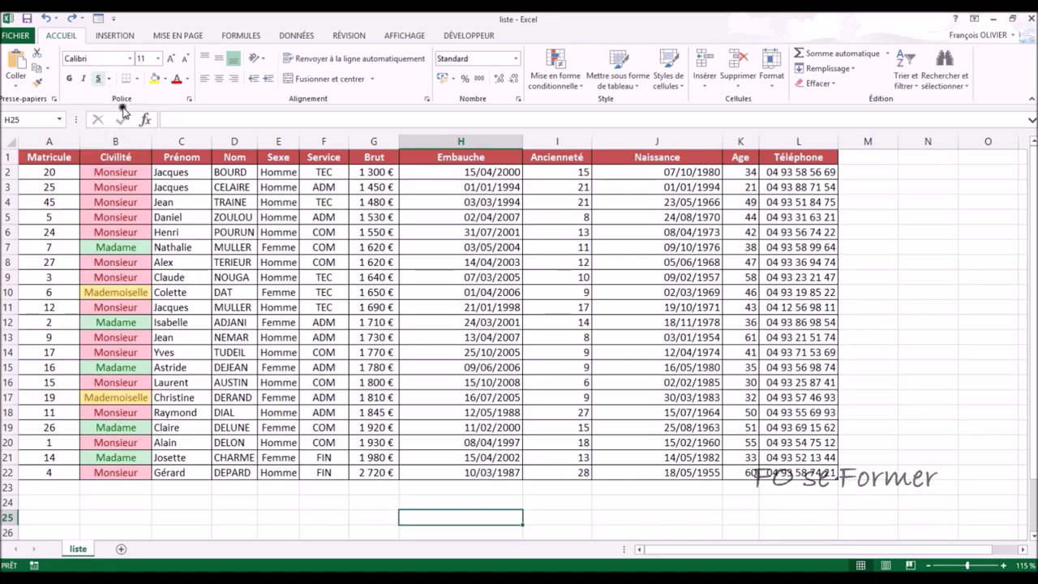
Step: Sort the employee table A to Z on the Nom column so ADJANI comes first
{"action": "left_click", "coordinate": [242, 351]}
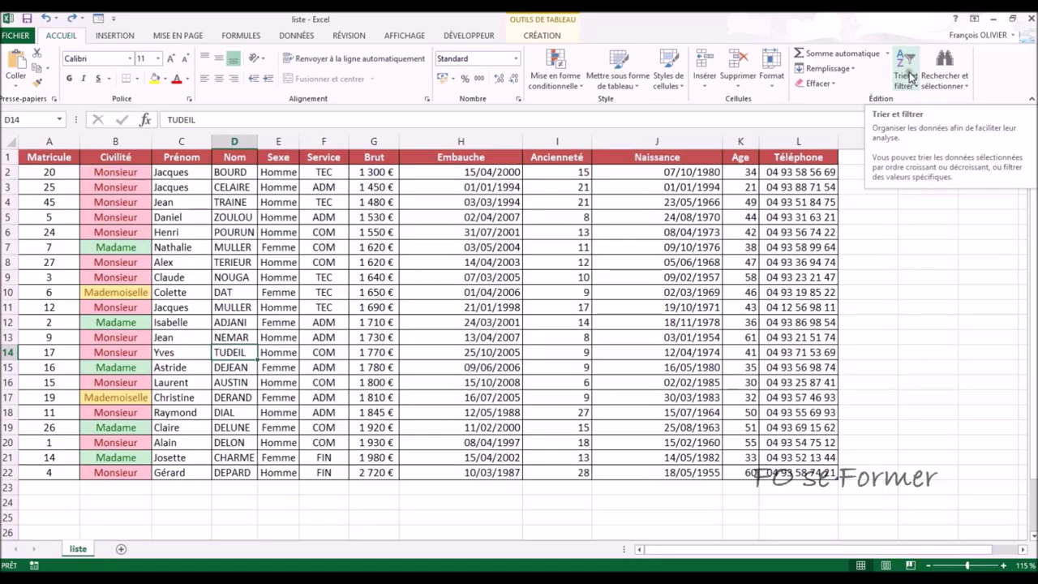
{"action": "left_click", "coordinate": [910, 74]}
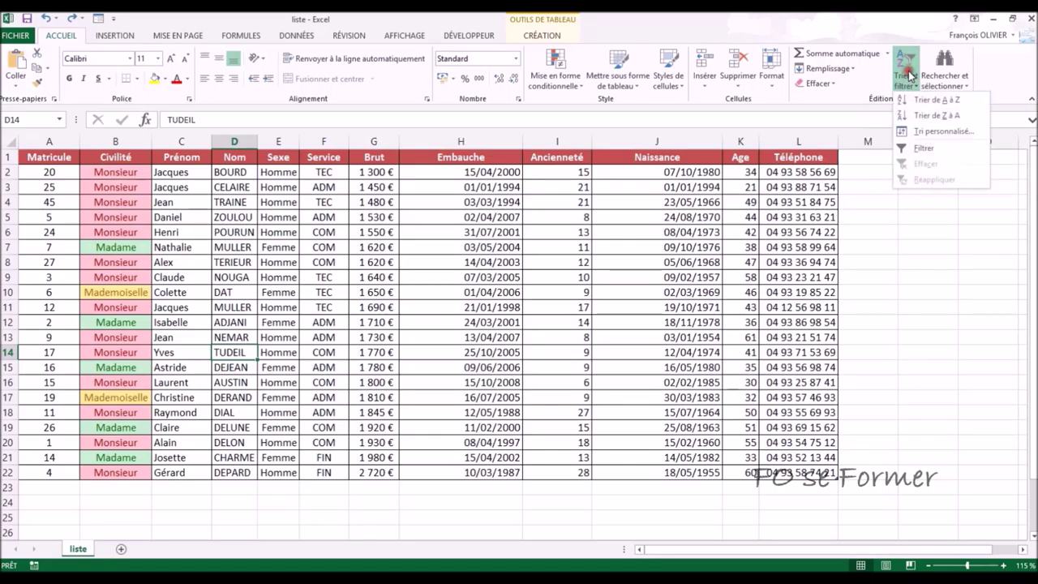
{"action": "left_click", "coordinate": [943, 100]}
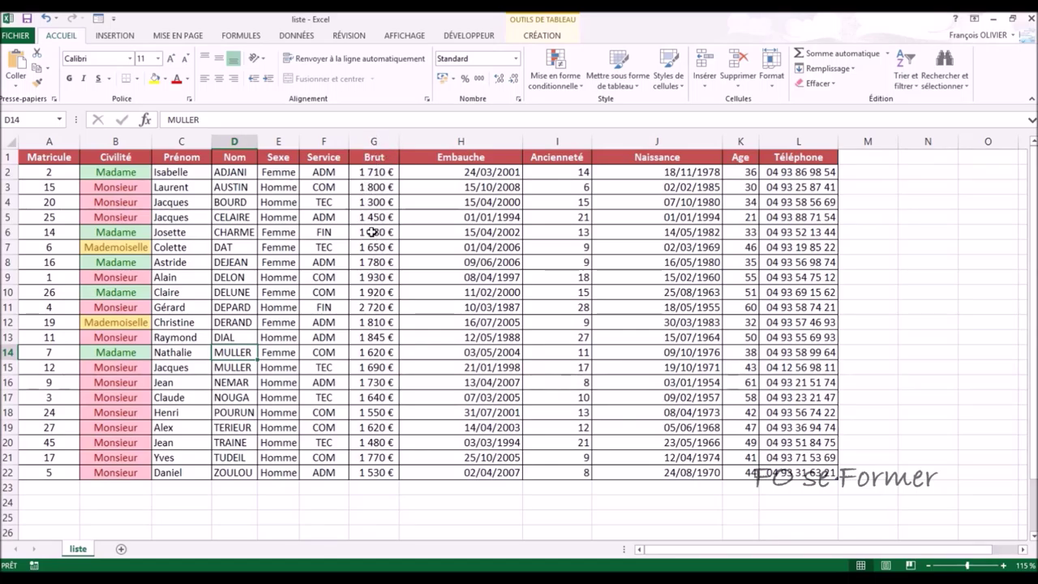
{"action": "left_click", "coordinate": [372, 276]}
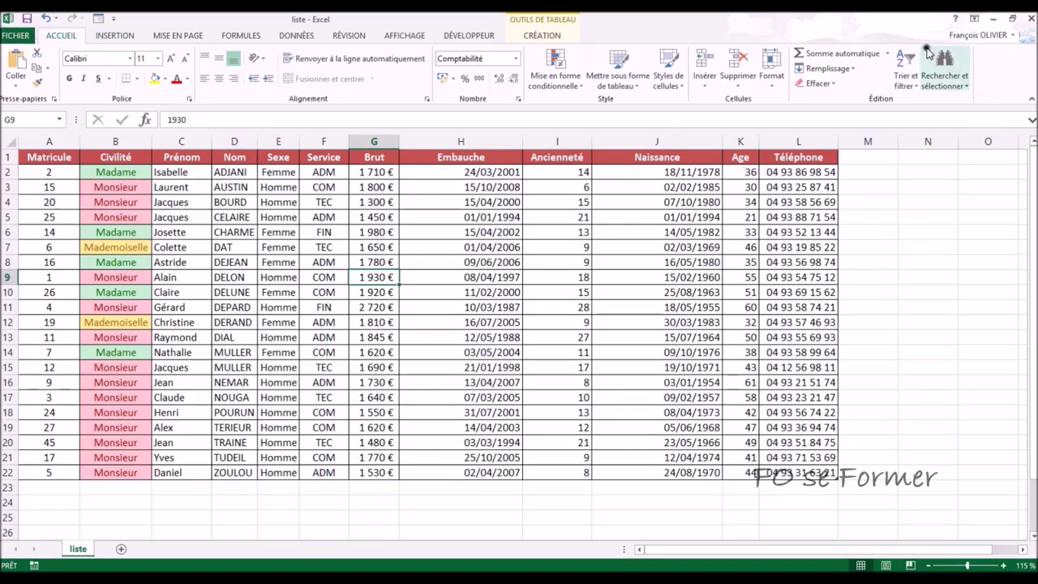
Step: Sort the employees by Brut salary from smallest, 1 300 €, to largest, 2 720 €
{"action": "left_click", "coordinate": [897, 83]}
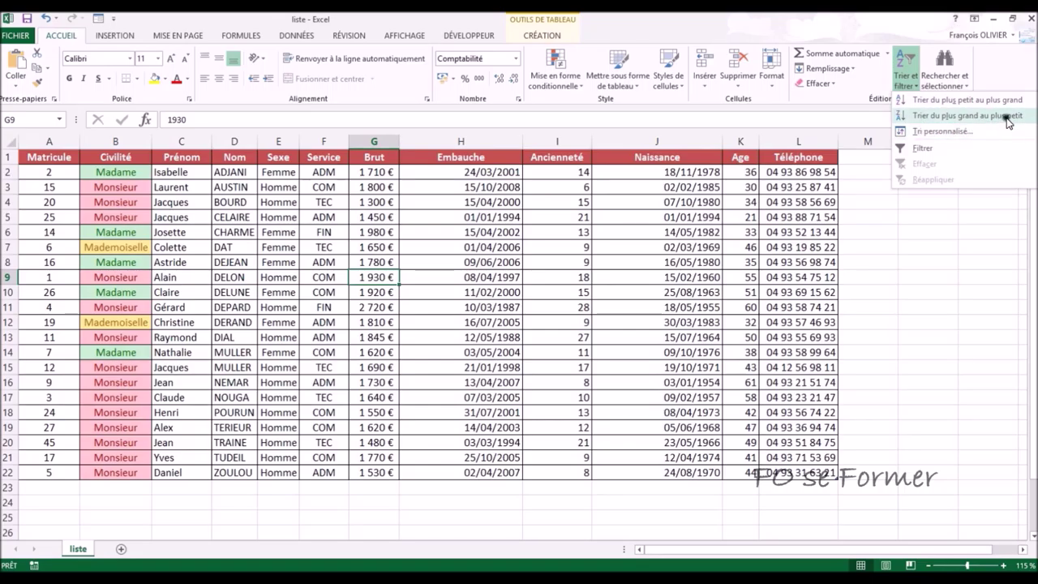
{"action": "left_click", "coordinate": [982, 100]}
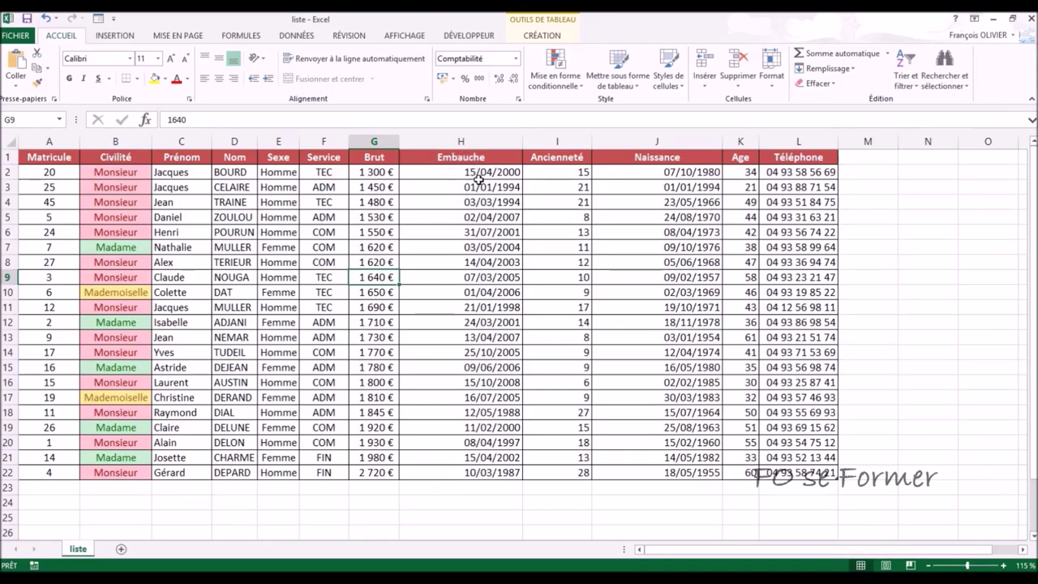
{"action": "left_click", "coordinate": [492, 369]}
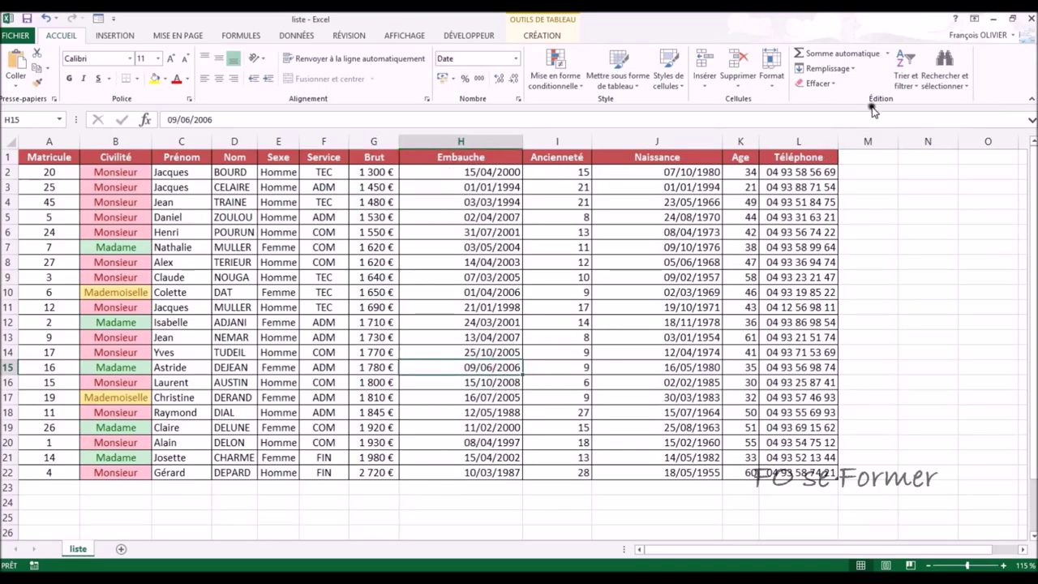
{"action": "left_click", "coordinate": [902, 73]}
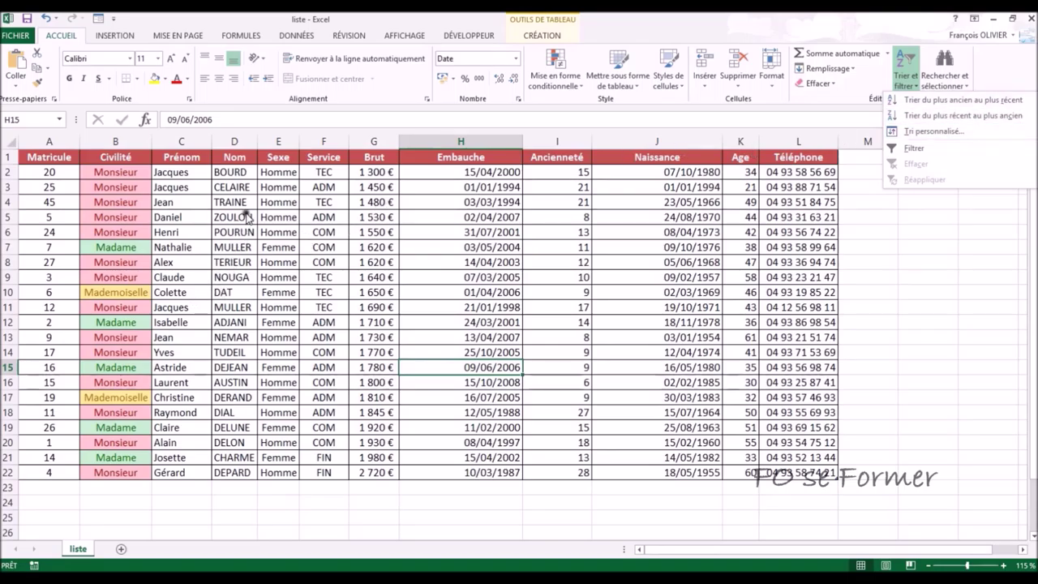
{"action": "left_click", "coordinate": [221, 246]}
{"action": "left_click", "coordinate": [220, 244]}
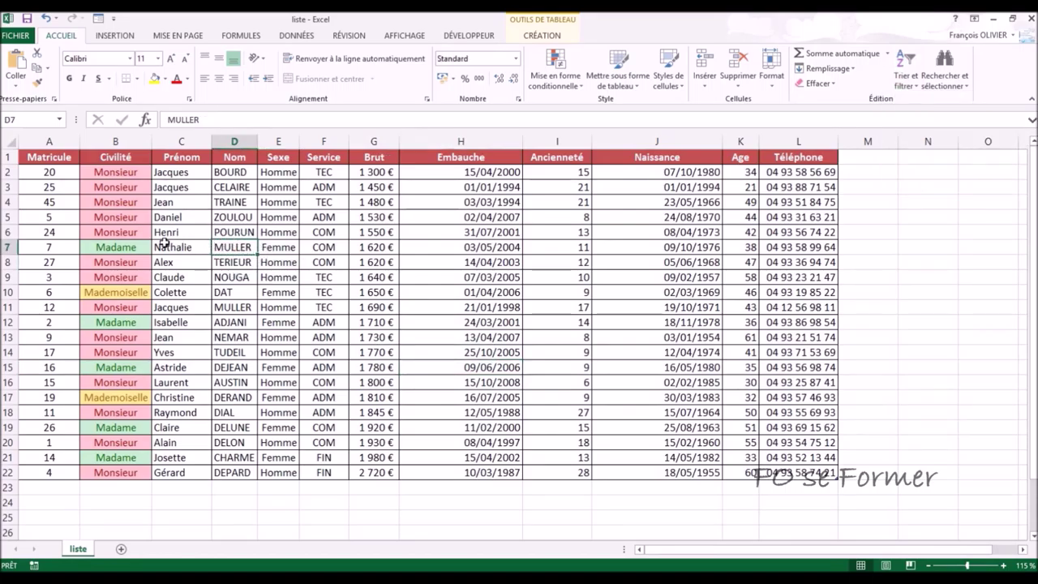
{"action": "left_click", "coordinate": [231, 307]}
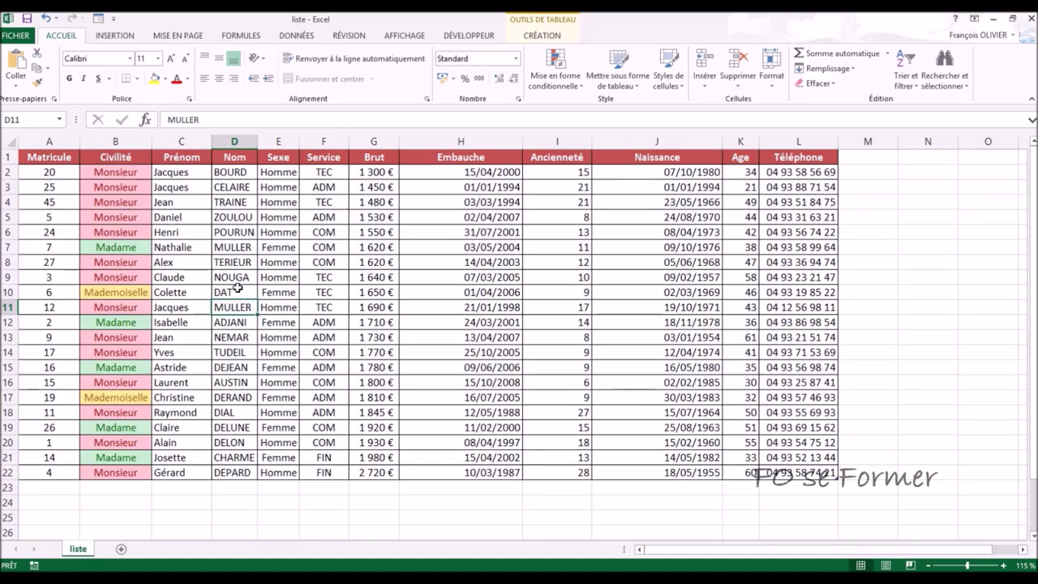
Step: Re-sort the employees alphabetically by Nom, putting ADJANI back at the top
{"action": "left_click", "coordinate": [233, 379]}
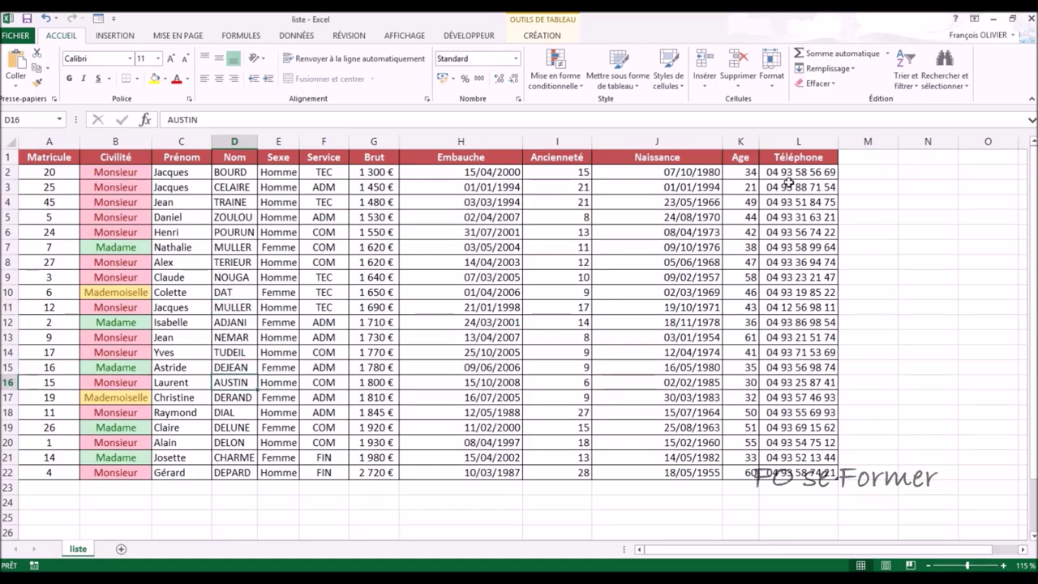
{"action": "left_click", "coordinate": [906, 78]}
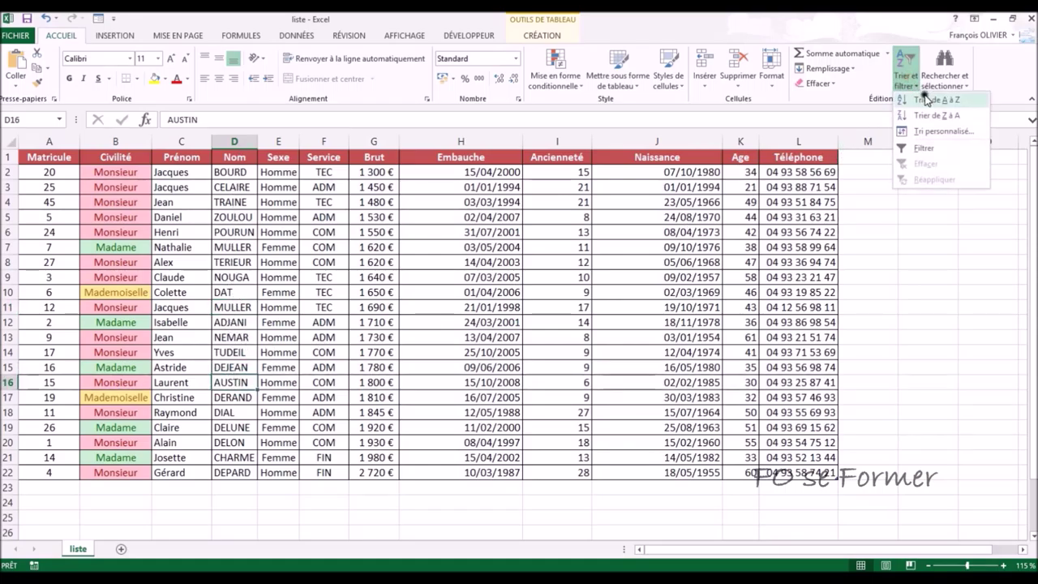
{"action": "left_click", "coordinate": [932, 100]}
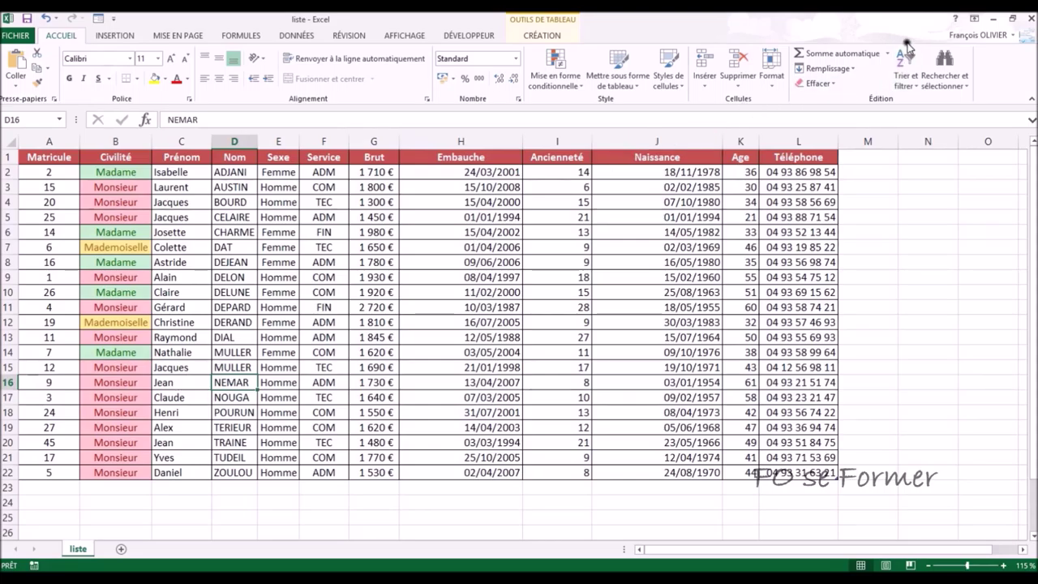
{"action": "left_click", "coordinate": [906, 69]}
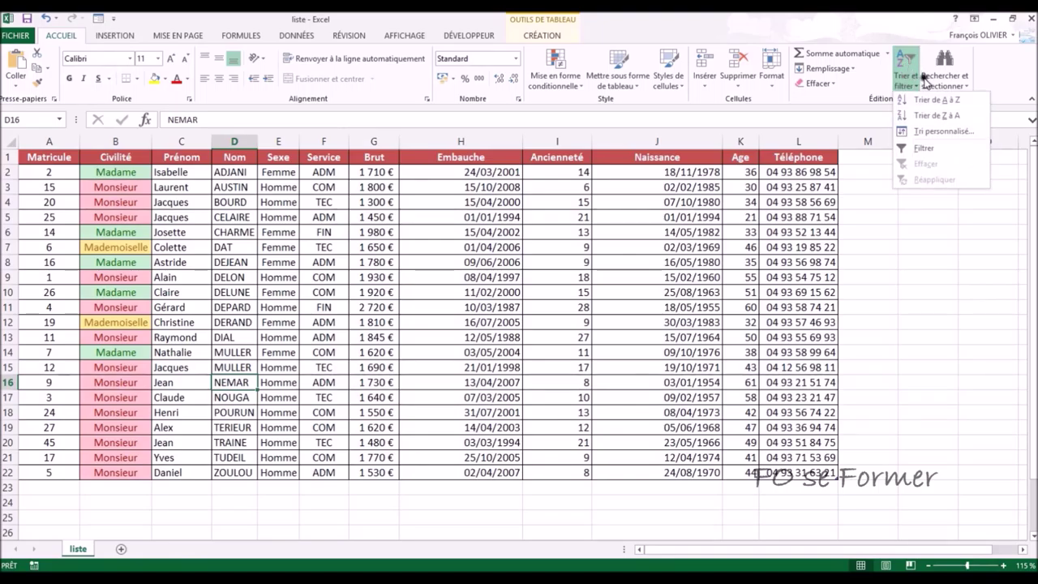
Step: Custom-sort the table by Nom, then by Prénom as a second level
{"action": "left_click", "coordinate": [939, 130]}
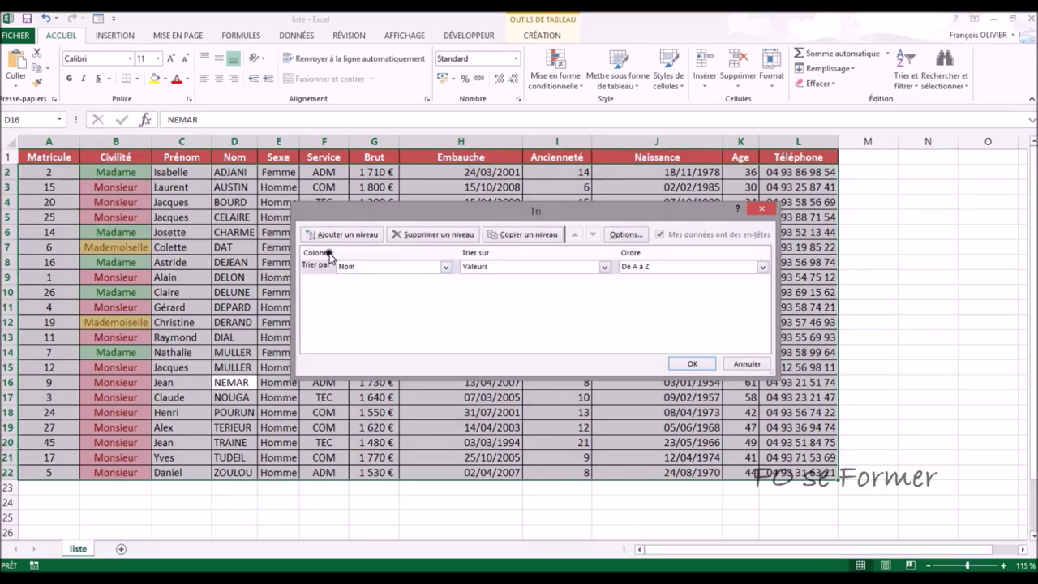
{"action": "left_click", "coordinate": [414, 272]}
{"action": "left_click", "coordinate": [445, 267]}
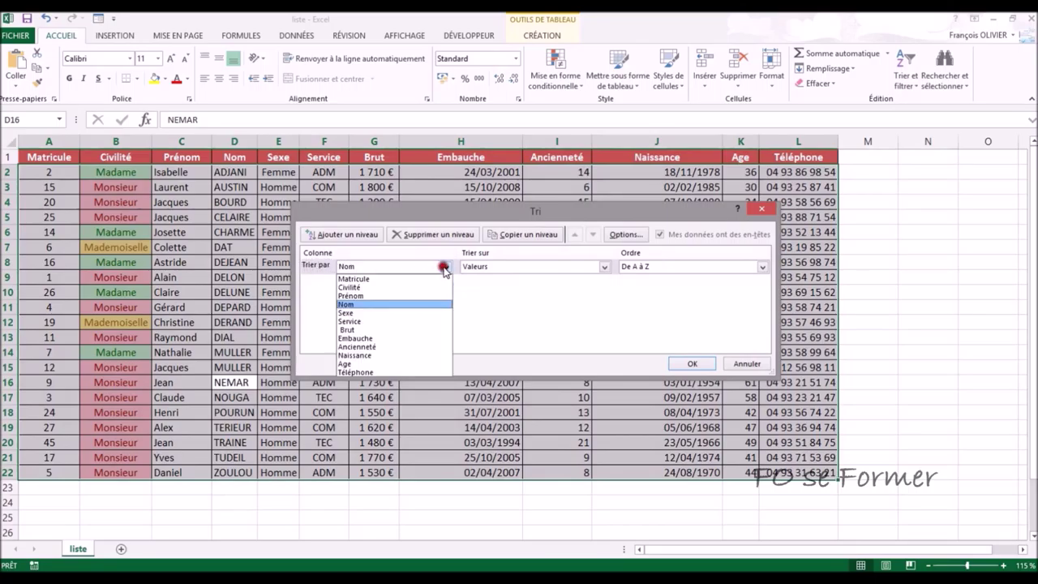
{"action": "left_click", "coordinate": [393, 314]}
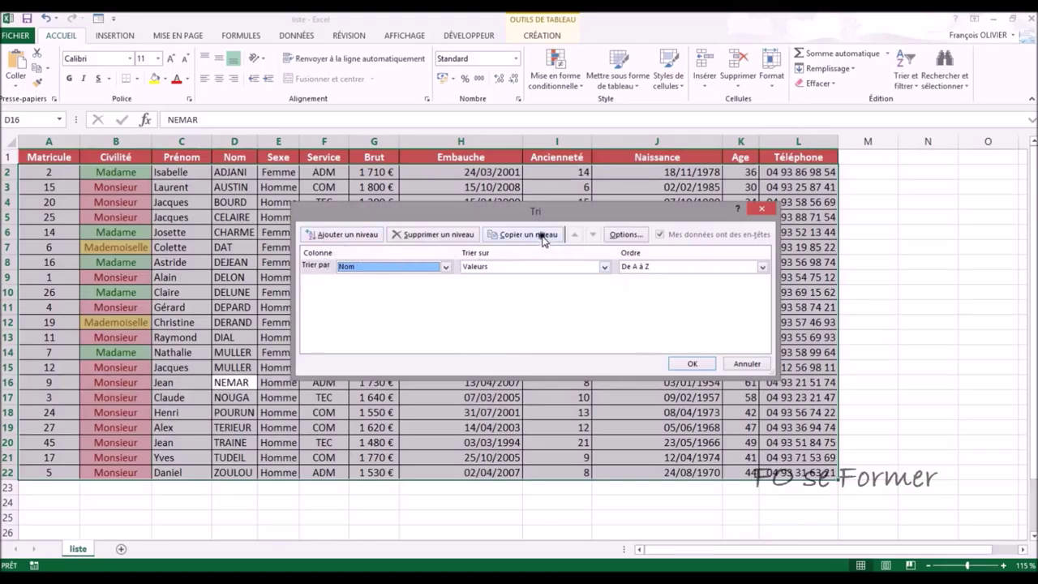
{"action": "left_click", "coordinate": [361, 235]}
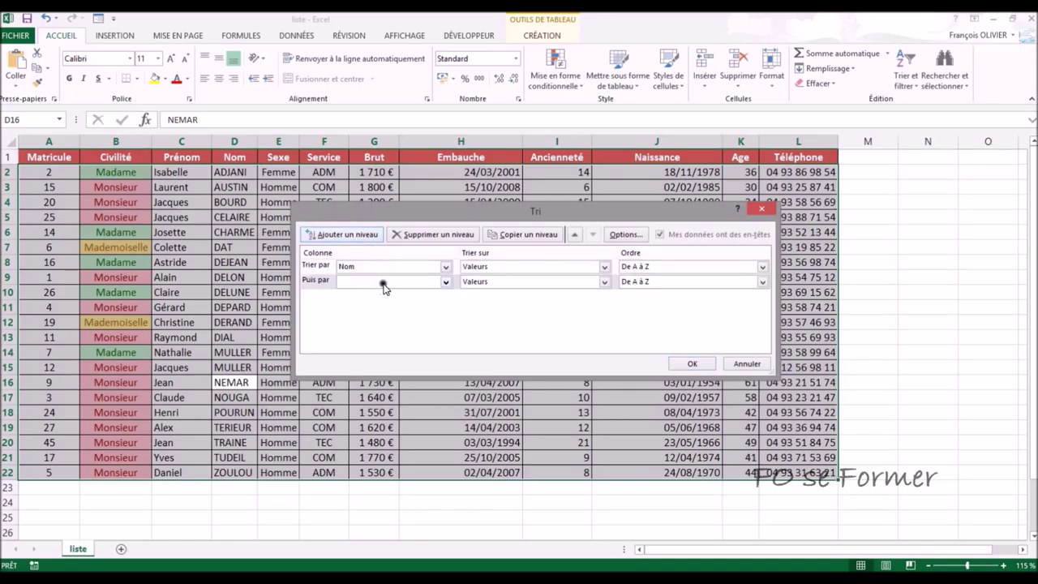
{"action": "left_click", "coordinate": [445, 283]}
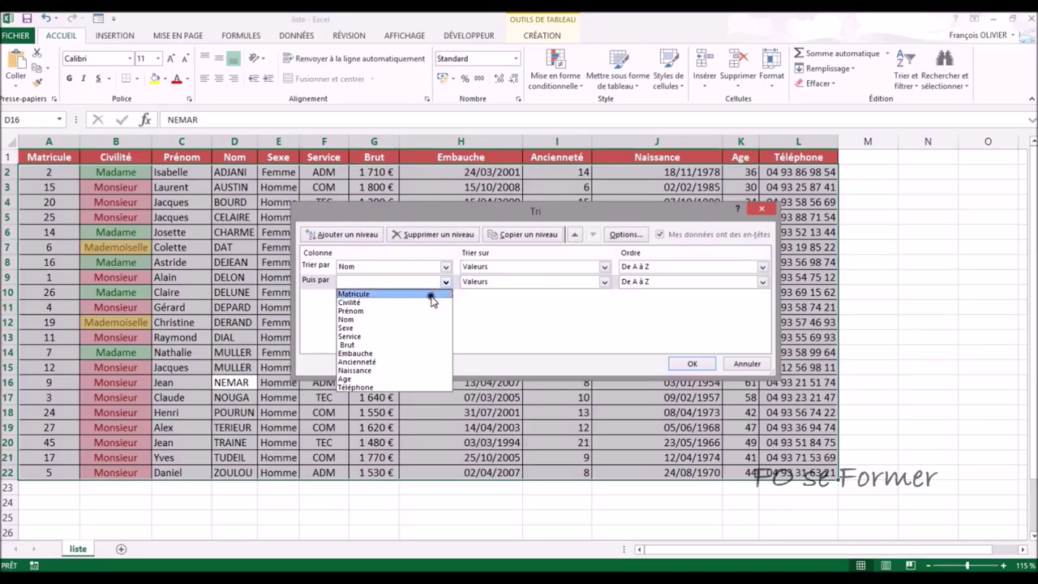
{"action": "left_click", "coordinate": [418, 312]}
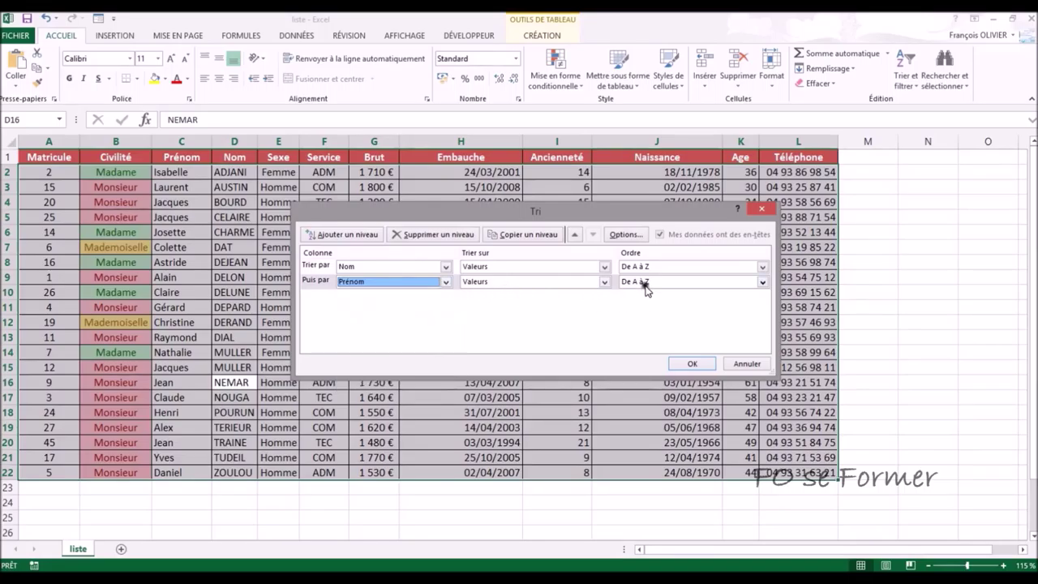
{"action": "left_click", "coordinate": [694, 364]}
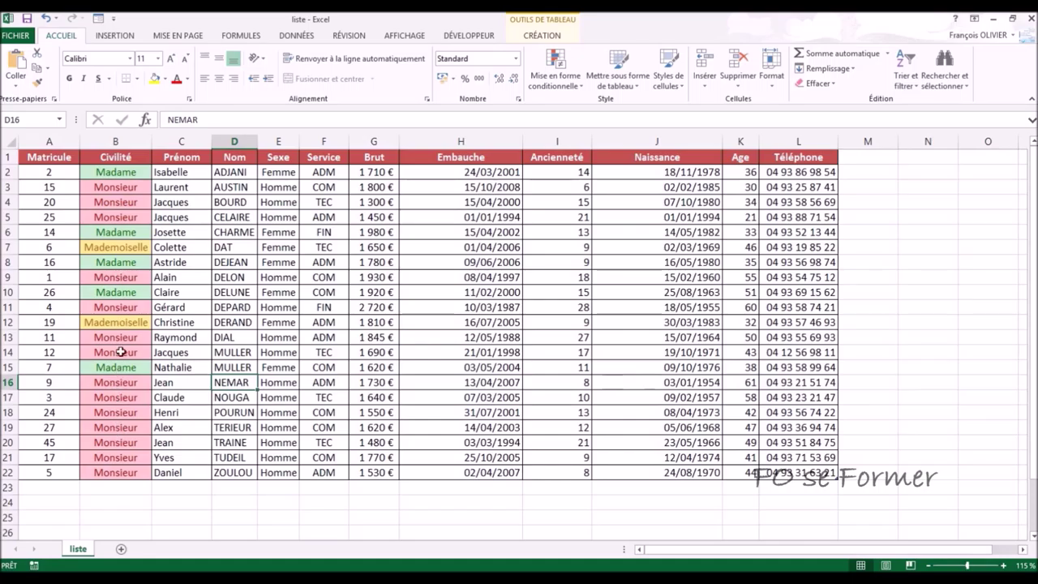
{"action": "left_click", "coordinate": [117, 216]}
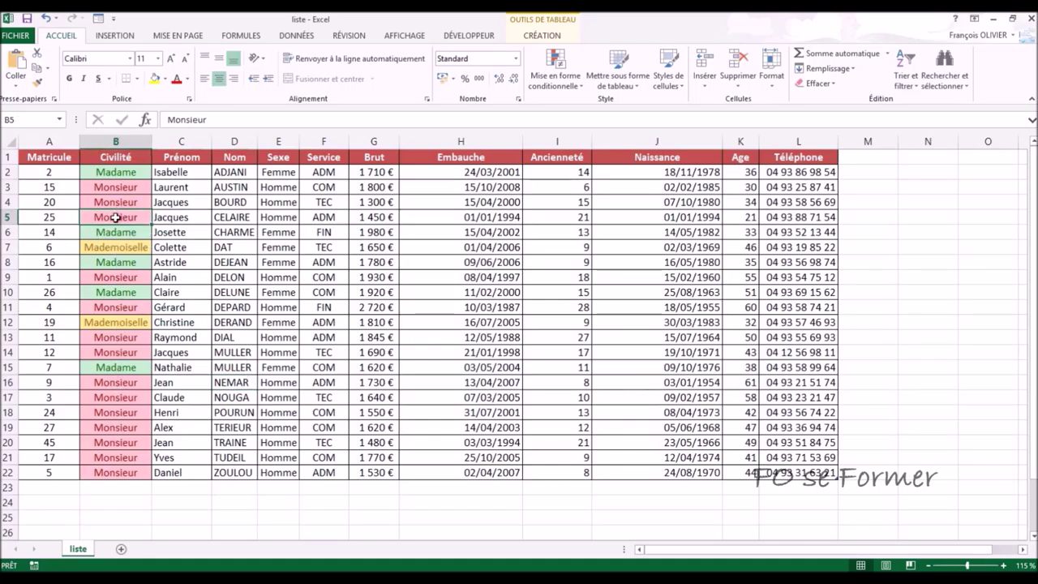
Step: Sort the table by Civilité A to Z, then Z to A so Monsieur comes first
{"action": "left_click", "coordinate": [913, 84]}
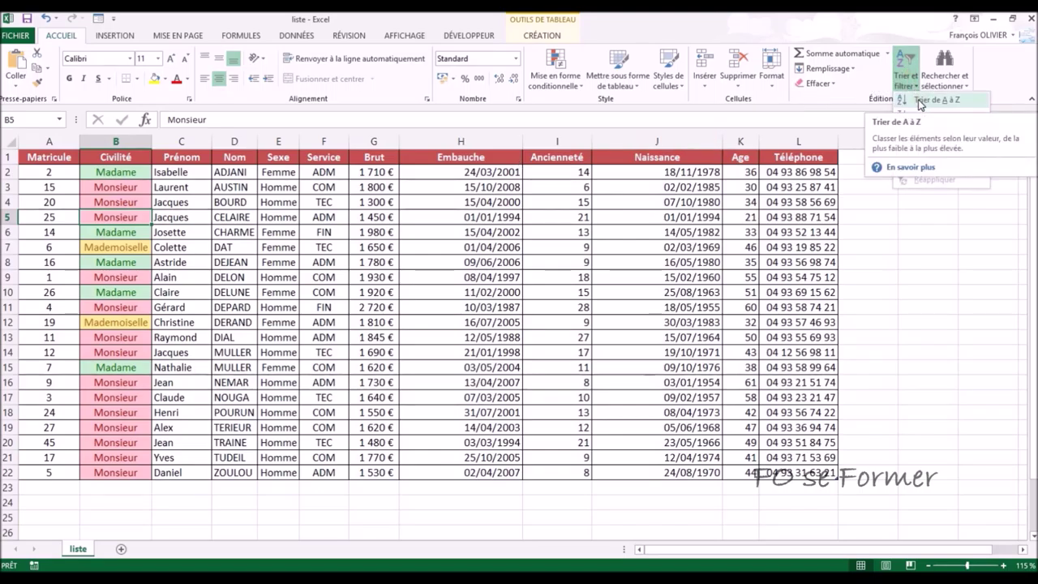
{"action": "left_click", "coordinate": [921, 101]}
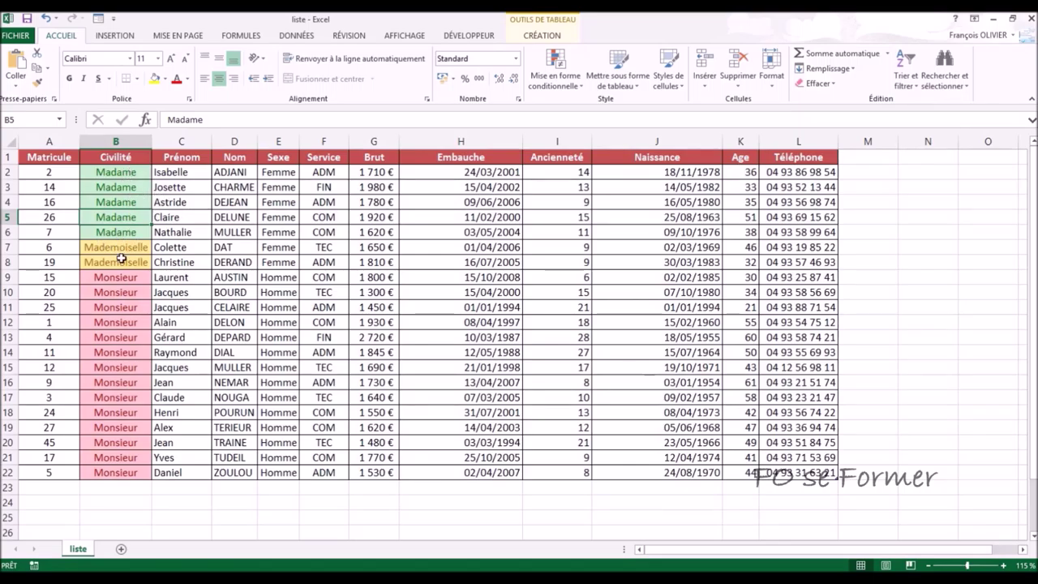
{"action": "left_click", "coordinate": [905, 76]}
{"action": "left_click", "coordinate": [920, 116]}
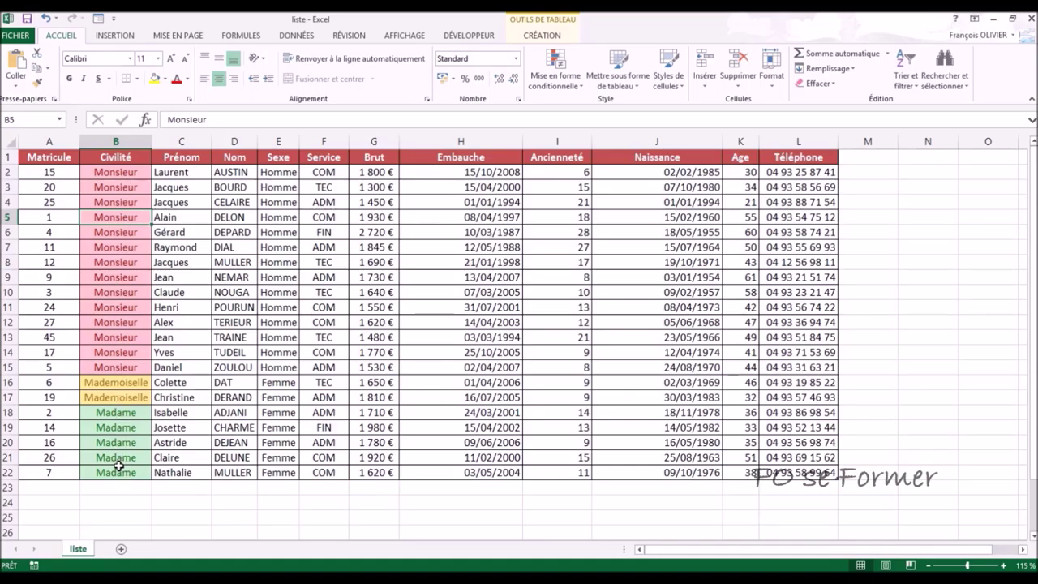
Step: Reopen the custom sort settings on Civilité and list the Trier sur choices
{"action": "left_click", "coordinate": [915, 81]}
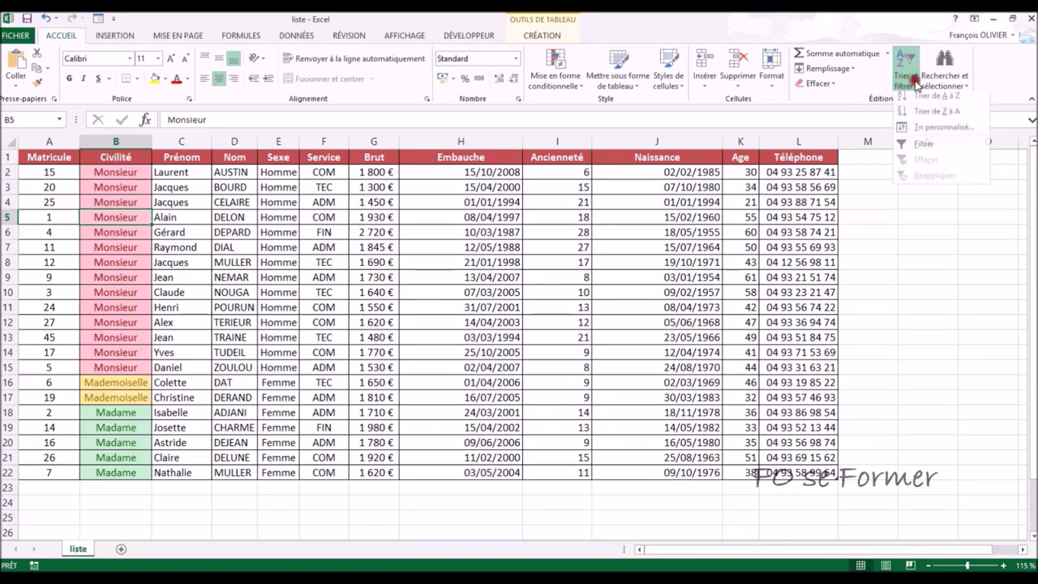
{"action": "left_click", "coordinate": [925, 134]}
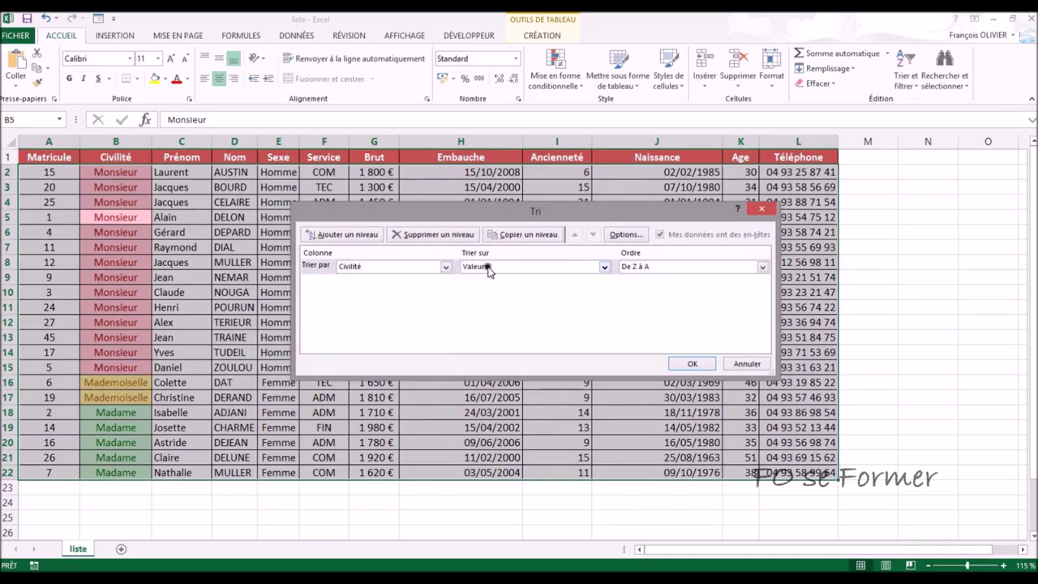
{"action": "left_click", "coordinate": [605, 267]}
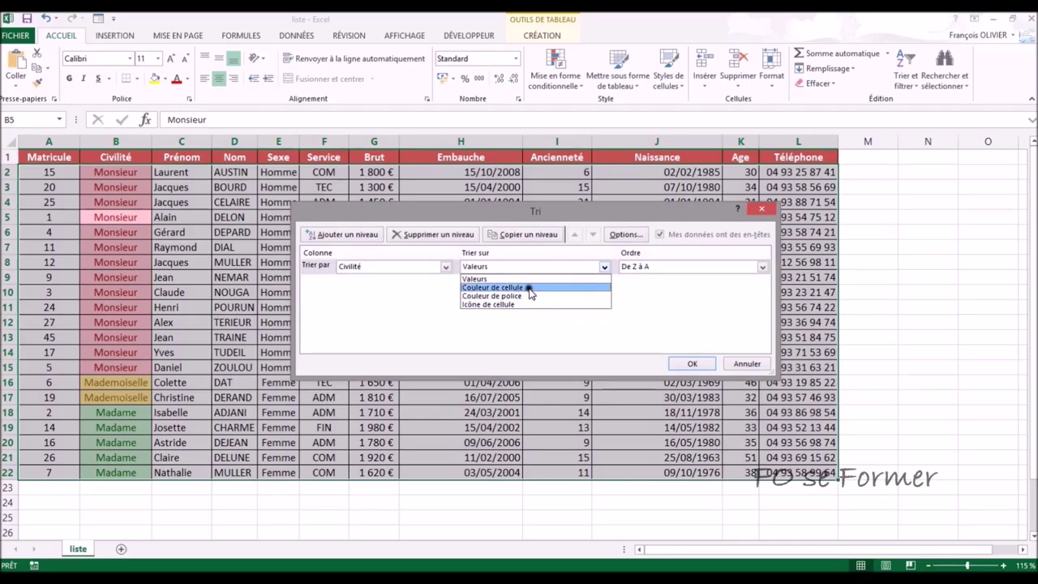
Step: Sort Civilité by cell colour: yellow cells on top, light green as the second level
{"action": "left_click", "coordinate": [530, 288]}
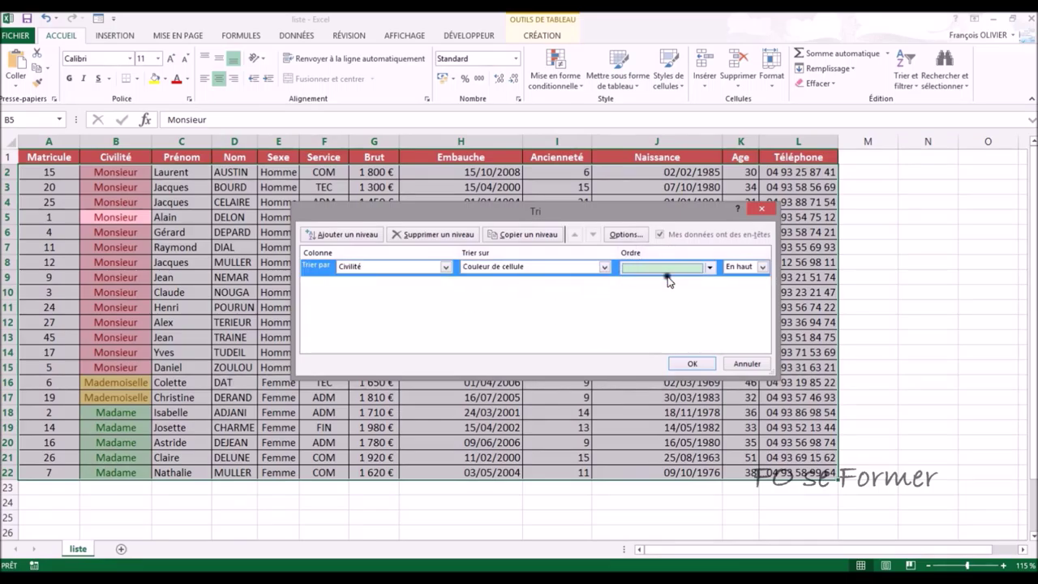
{"action": "left_click", "coordinate": [712, 268]}
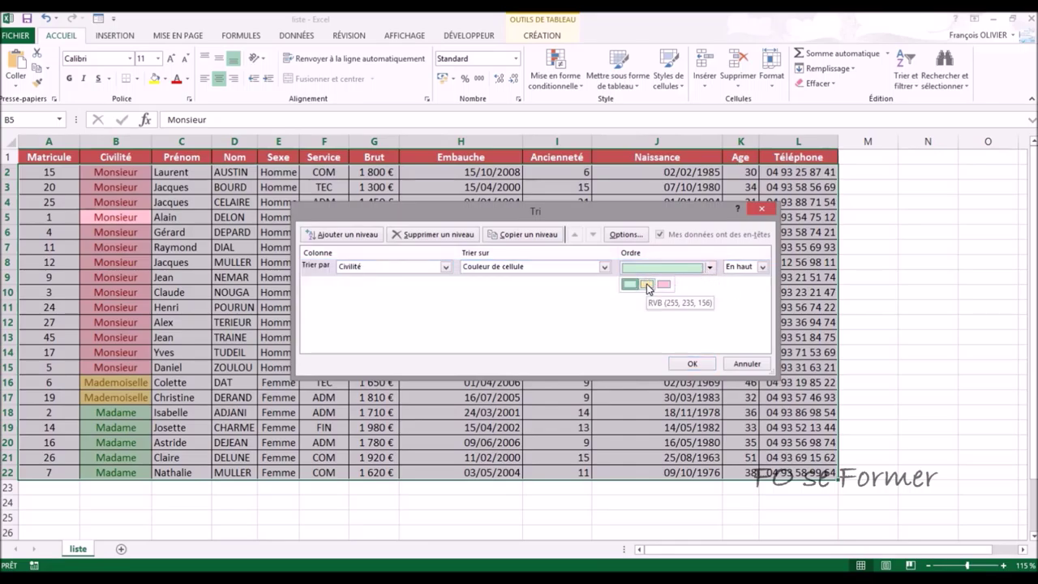
{"action": "left_click", "coordinate": [647, 286]}
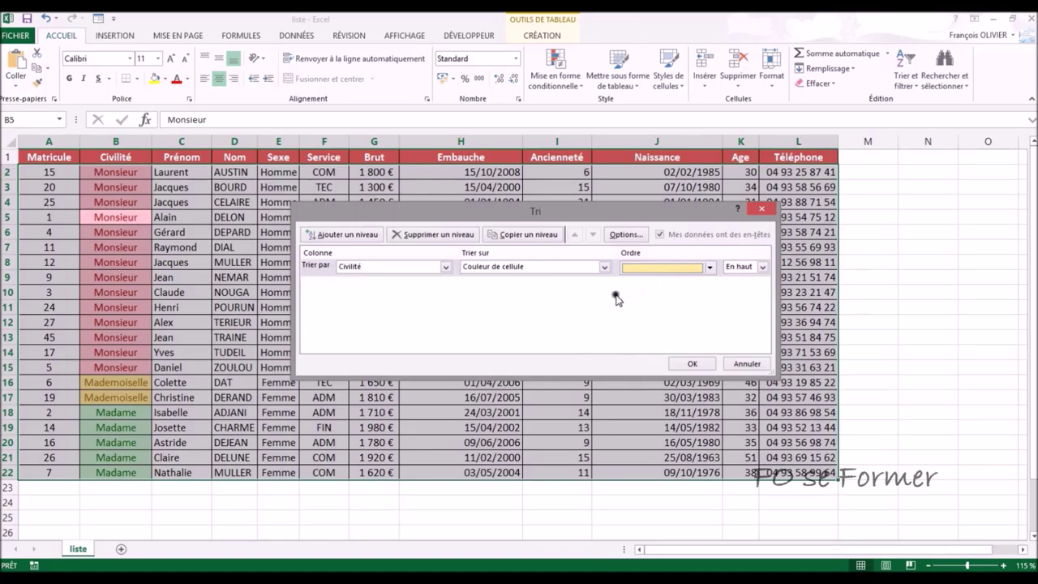
{"action": "left_click", "coordinate": [513, 235]}
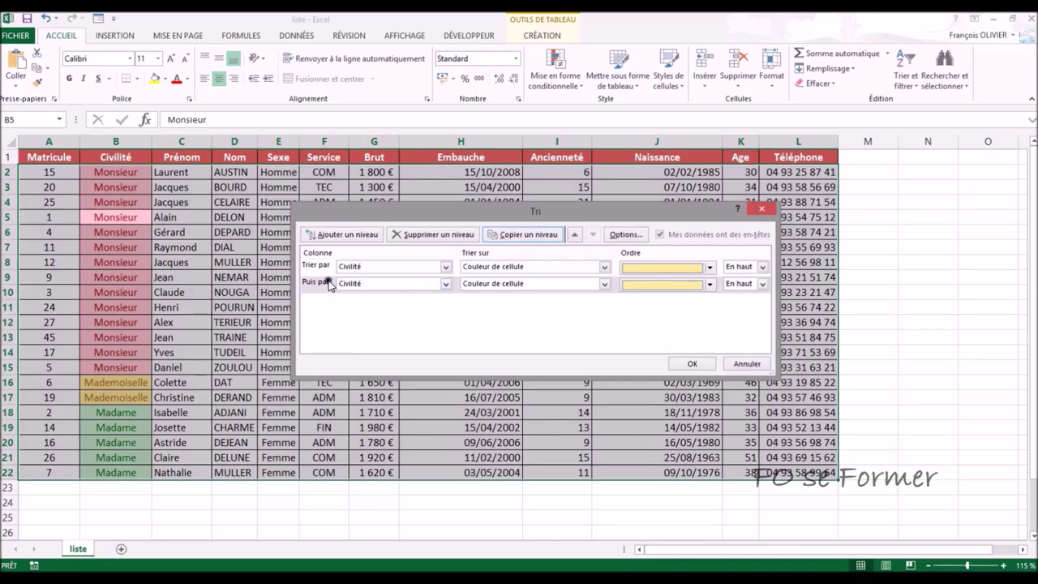
{"action": "left_click", "coordinate": [711, 283]}
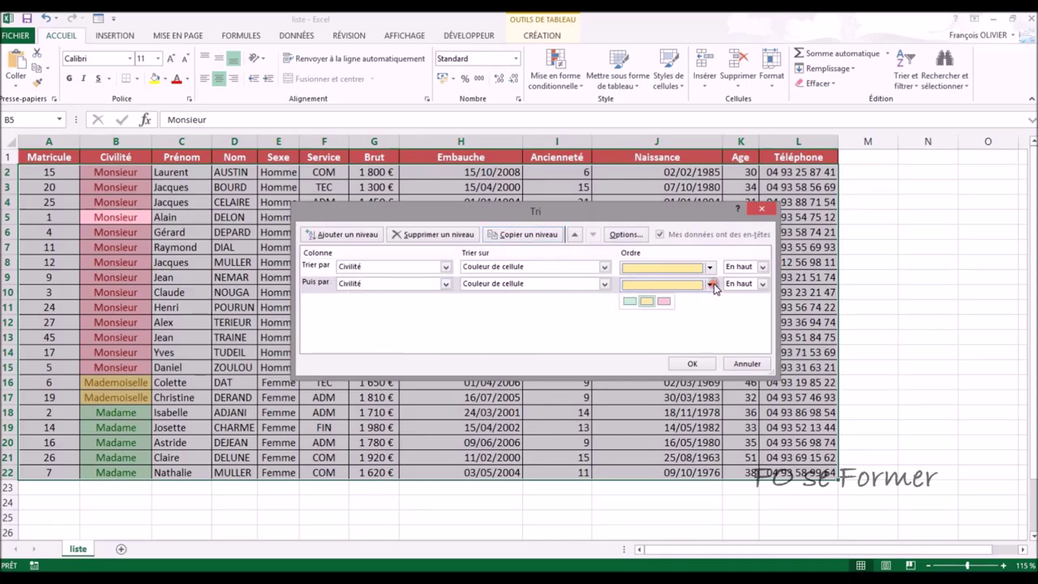
{"action": "left_click", "coordinate": [629, 300]}
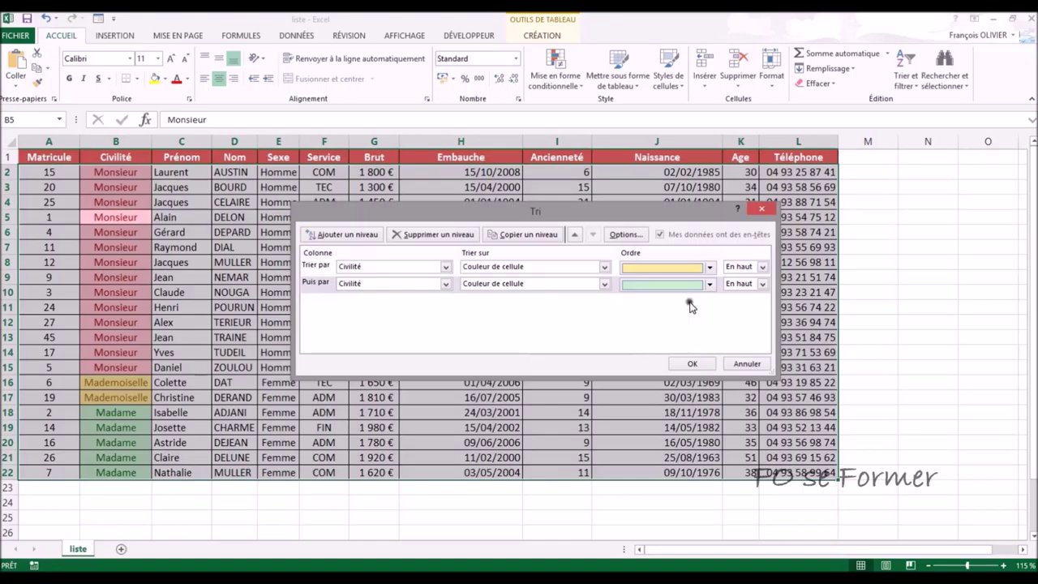
{"action": "left_click", "coordinate": [686, 363]}
{"action": "left_click", "coordinate": [687, 365]}
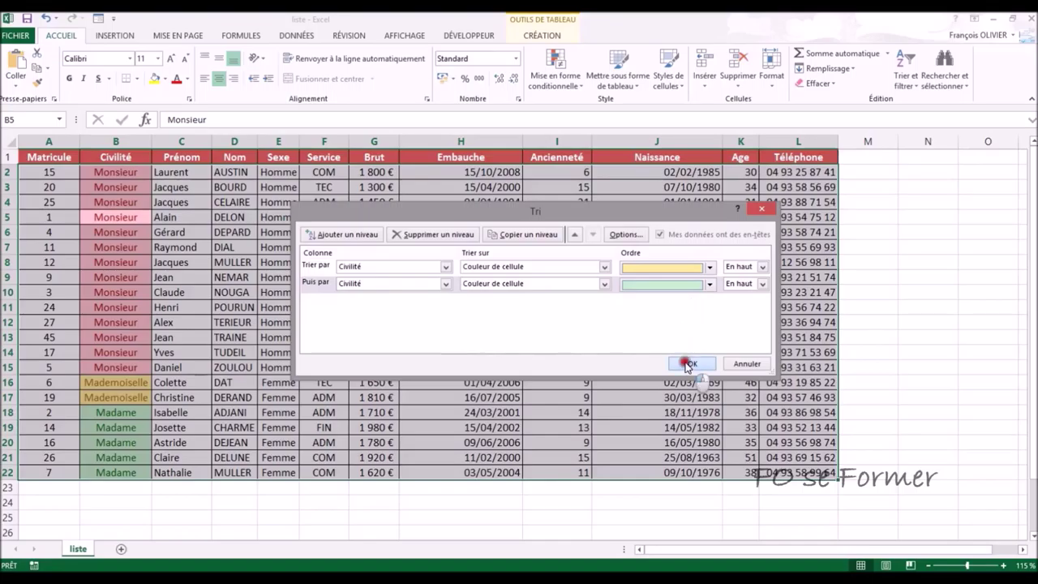
{"action": "left_click", "coordinate": [686, 363]}
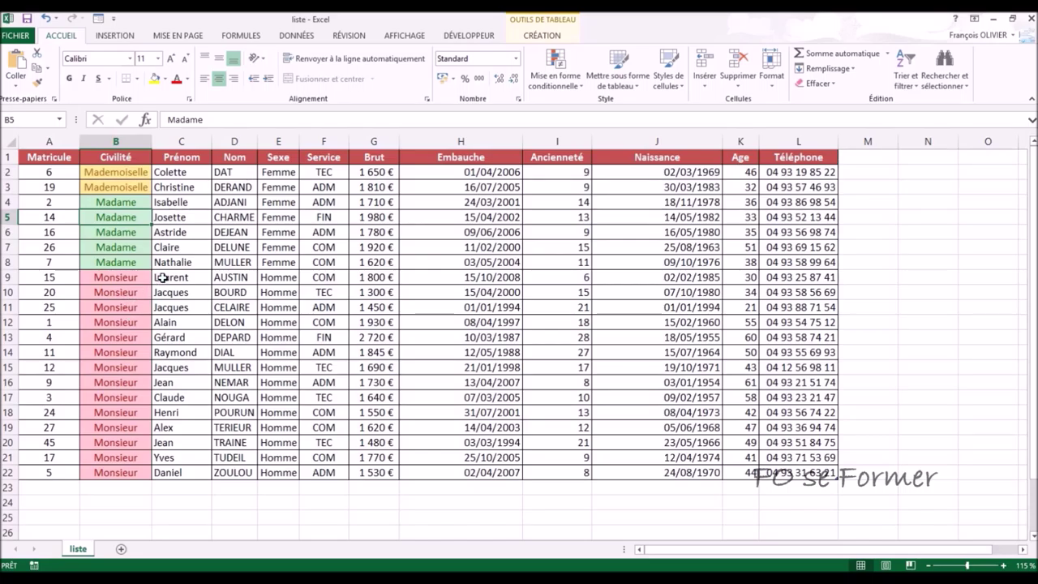
Step: Open the Trier et filtrer menu on the colour-grouped table
{"action": "left_click", "coordinate": [912, 83]}
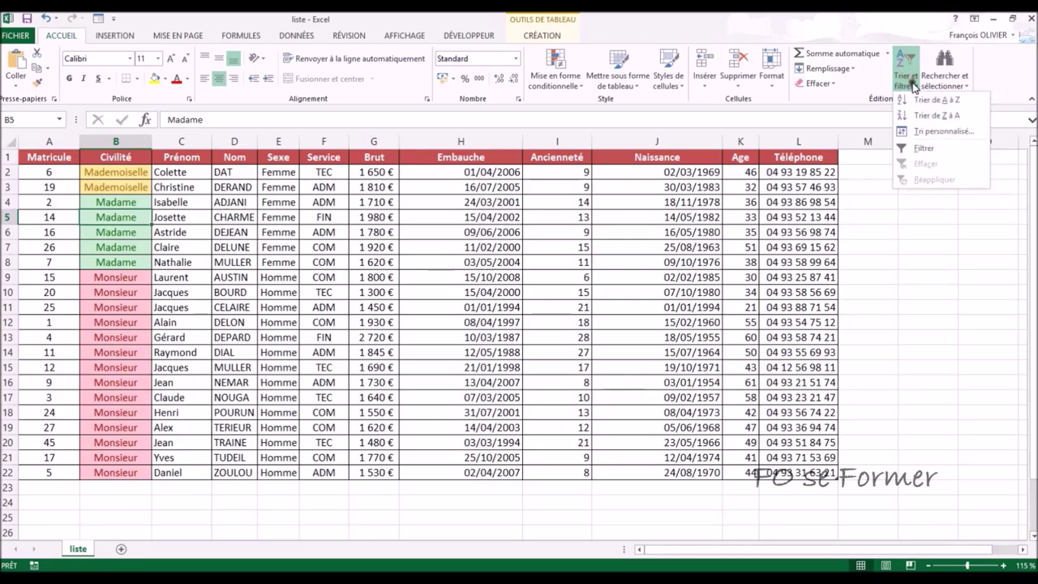
Step: Turn on AutoFilter for the table and open the Sexe column's filter list
{"action": "left_click", "coordinate": [912, 149]}
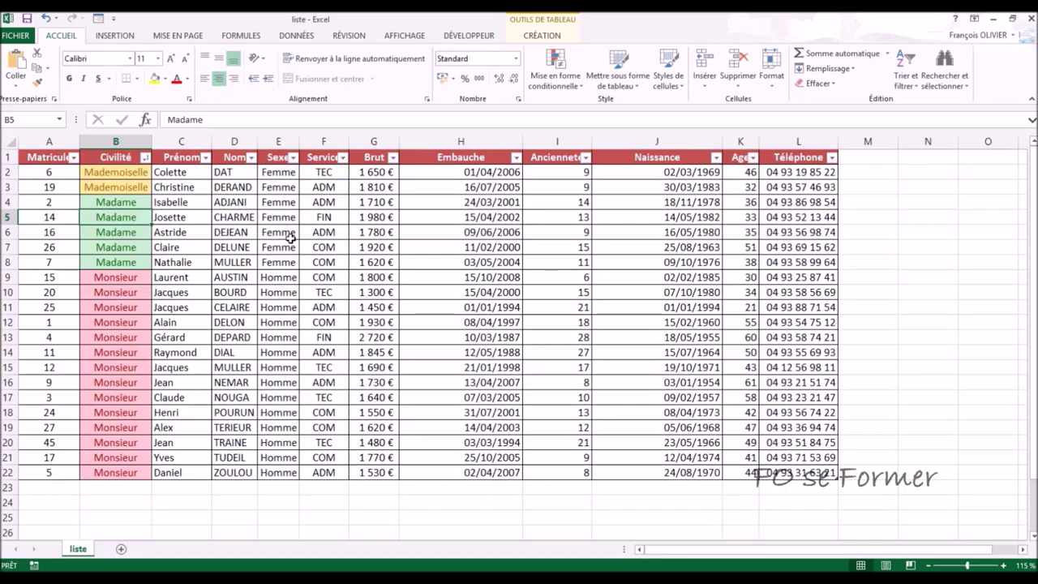
{"action": "left_click", "coordinate": [293, 157]}
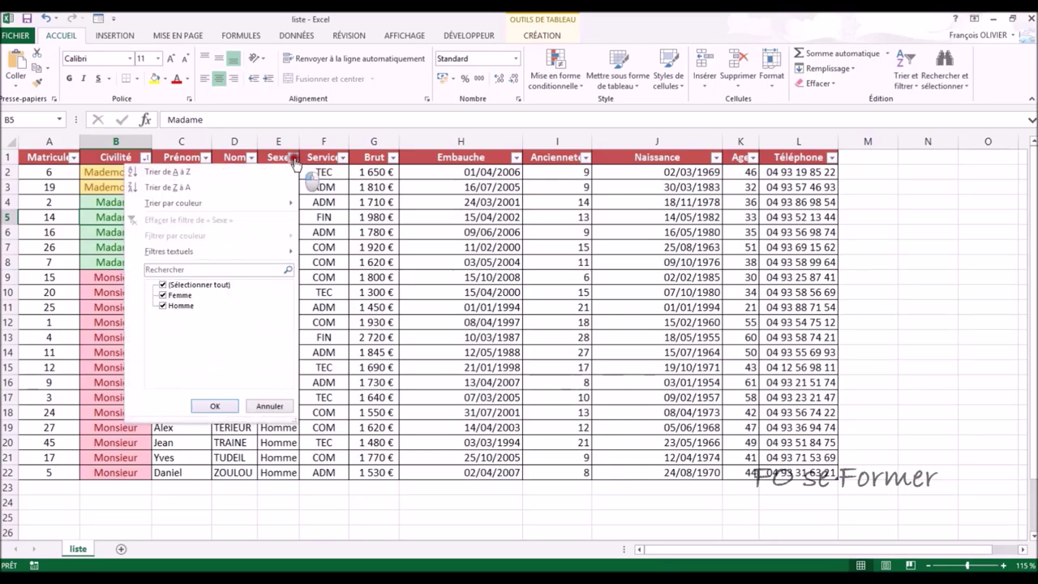
Step: Filter Sexe to show only Femme employees, then clear the Sexe filter
{"action": "left_click", "coordinate": [163, 306]}
{"action": "left_click", "coordinate": [213, 405]}
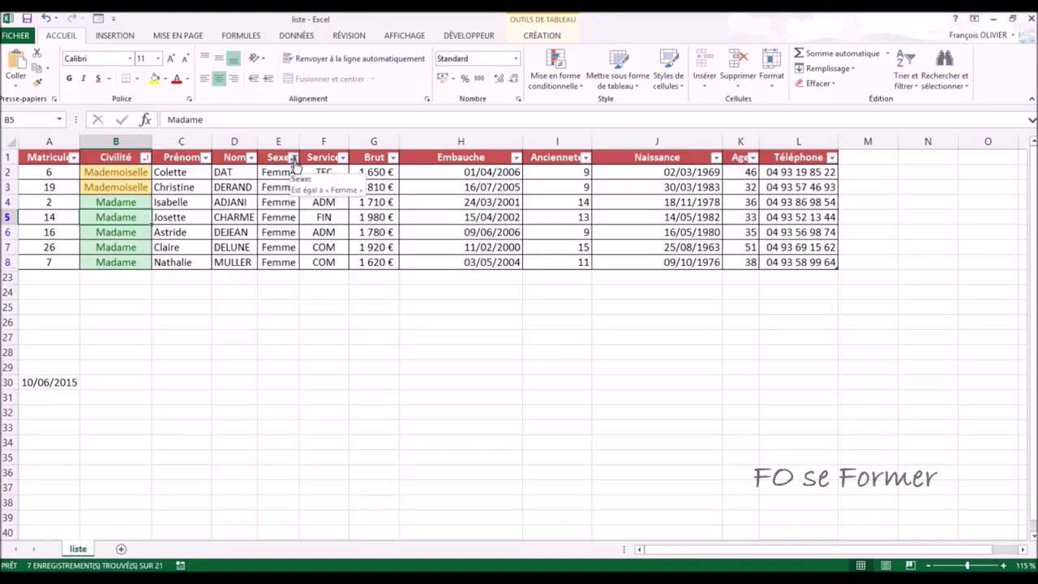
{"action": "left_click", "coordinate": [294, 158]}
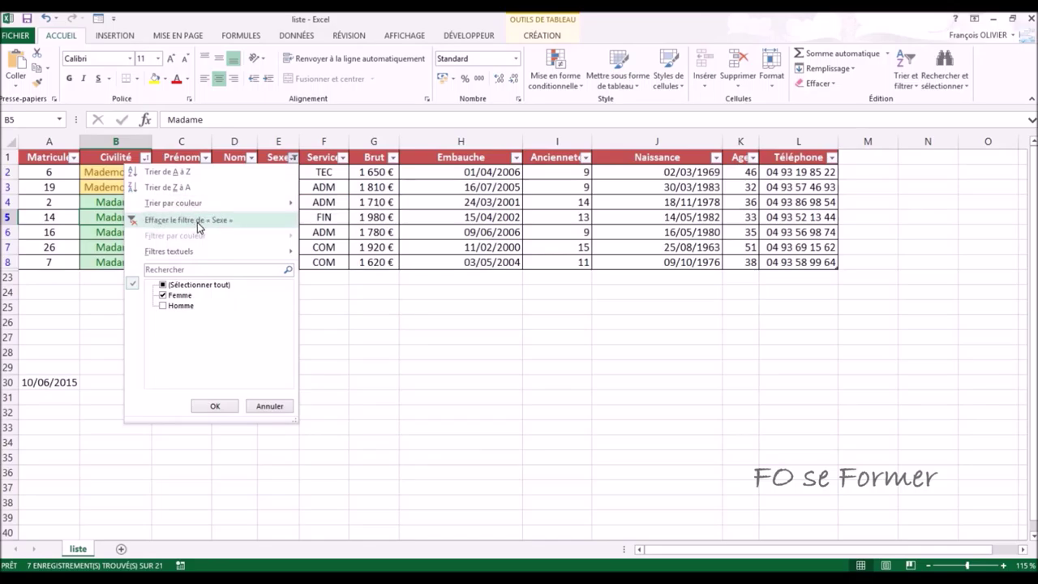
{"action": "left_click", "coordinate": [198, 226]}
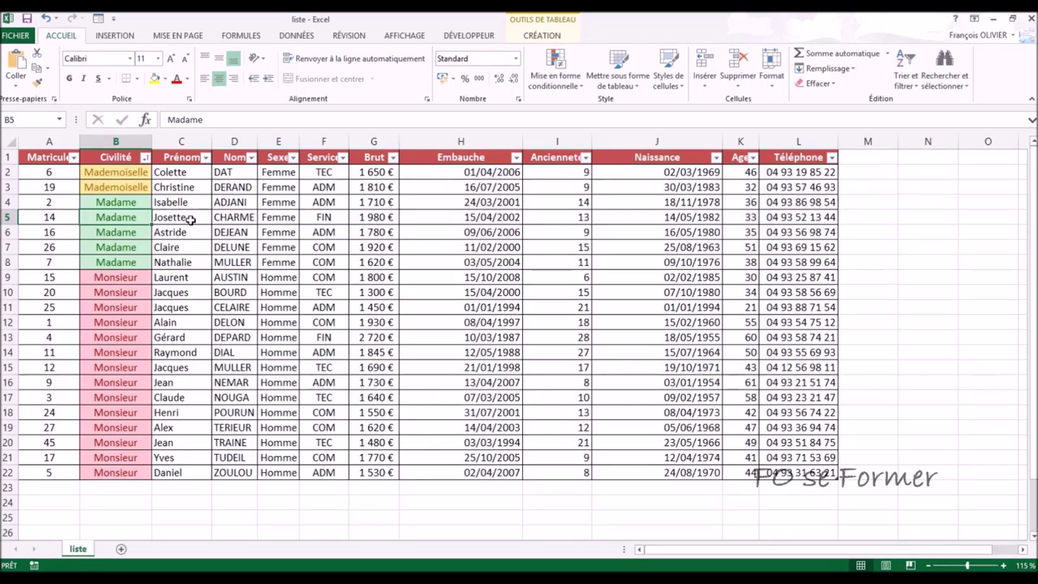
Step: Filter the Brut column to salaries between 1500 and 1750 €
{"action": "left_click", "coordinate": [394, 159]}
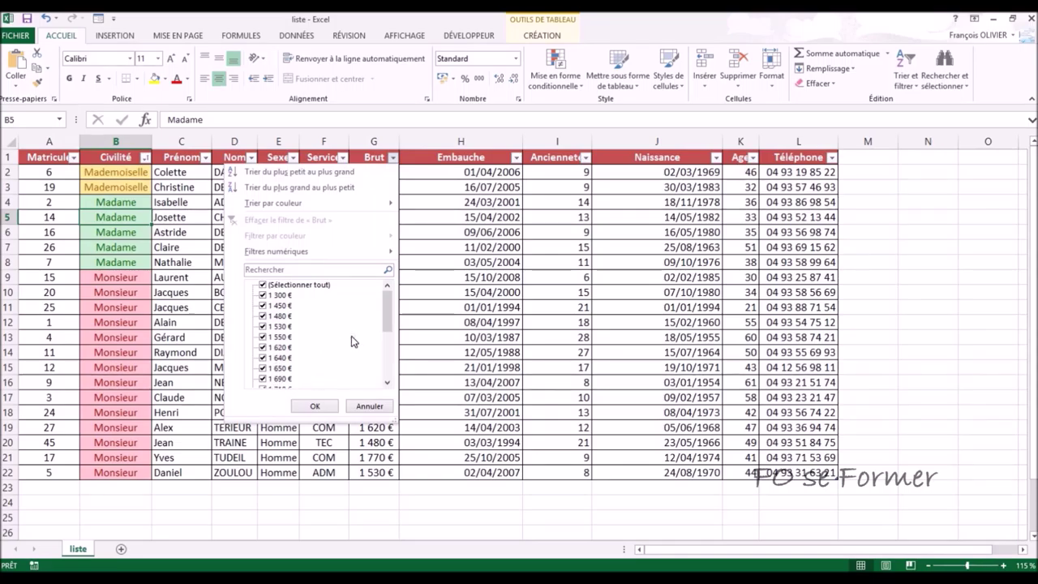
{"action": "mouse_move", "coordinate": [253, 252]}
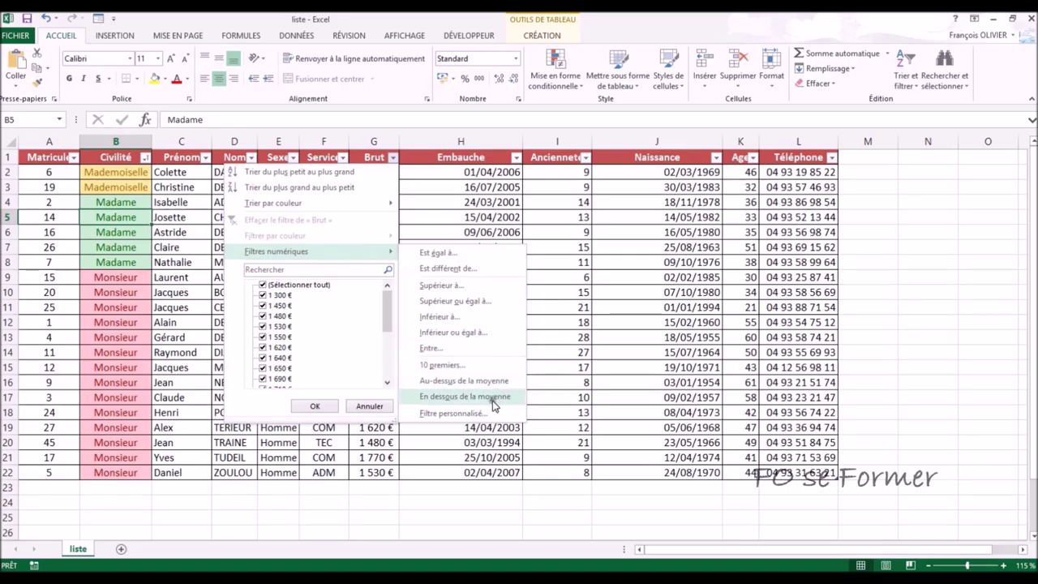
{"action": "left_click", "coordinate": [483, 351]}
{"action": "type", "text": "1500"}
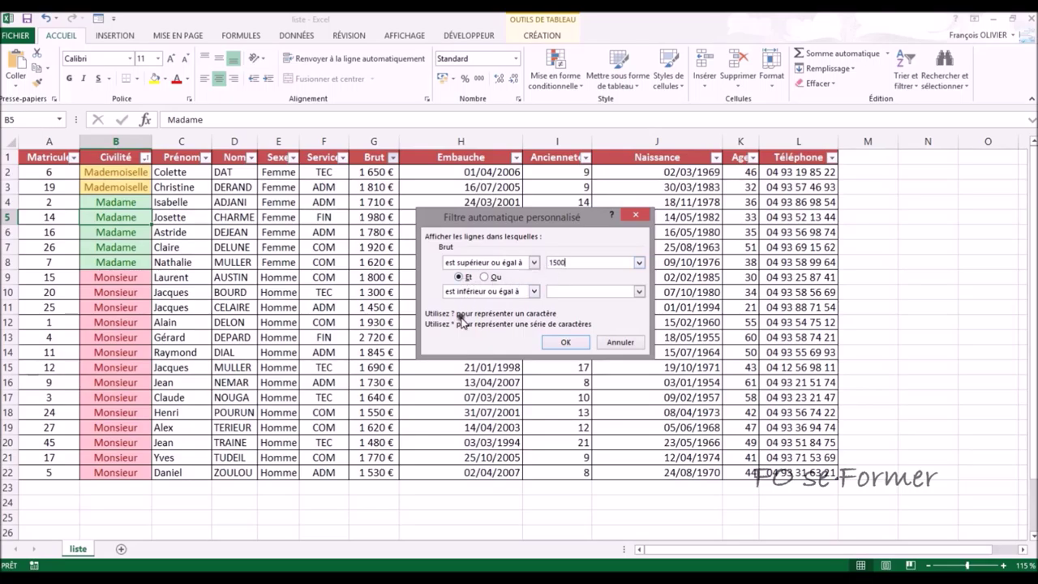
{"action": "left_click", "coordinate": [551, 293]}
{"action": "left_click", "coordinate": [564, 342]}
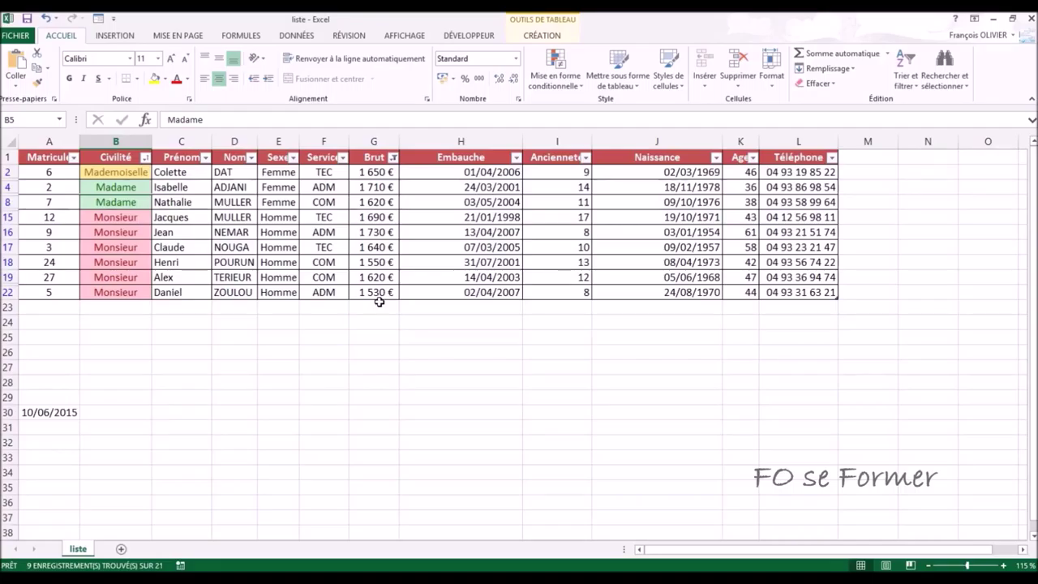
Step: Filter the Sexe column to show only Femme rows by unticking Homme
{"action": "left_click", "coordinate": [293, 158]}
{"action": "left_click", "coordinate": [162, 307]}
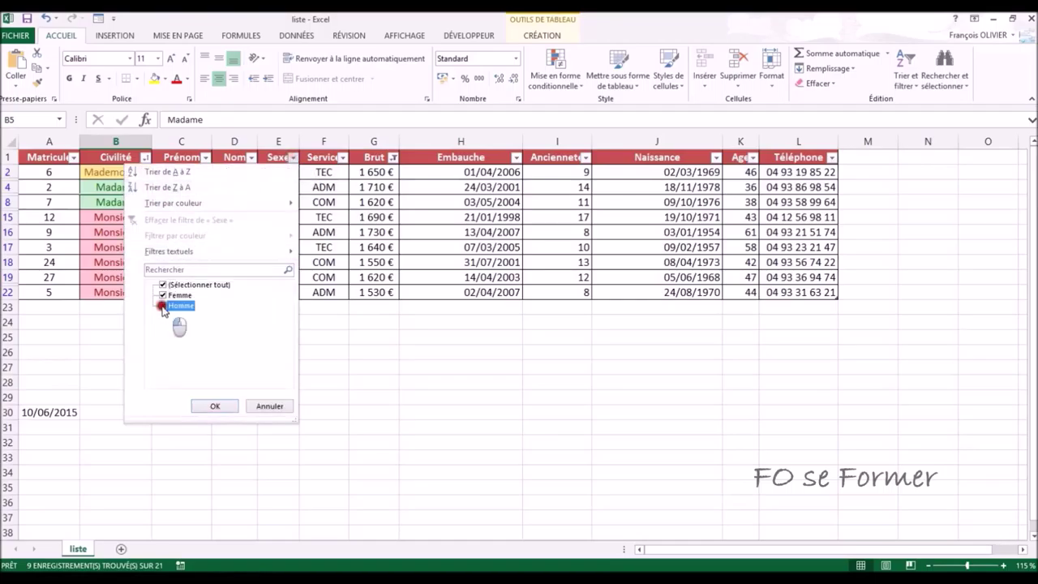
{"action": "left_click", "coordinate": [212, 405]}
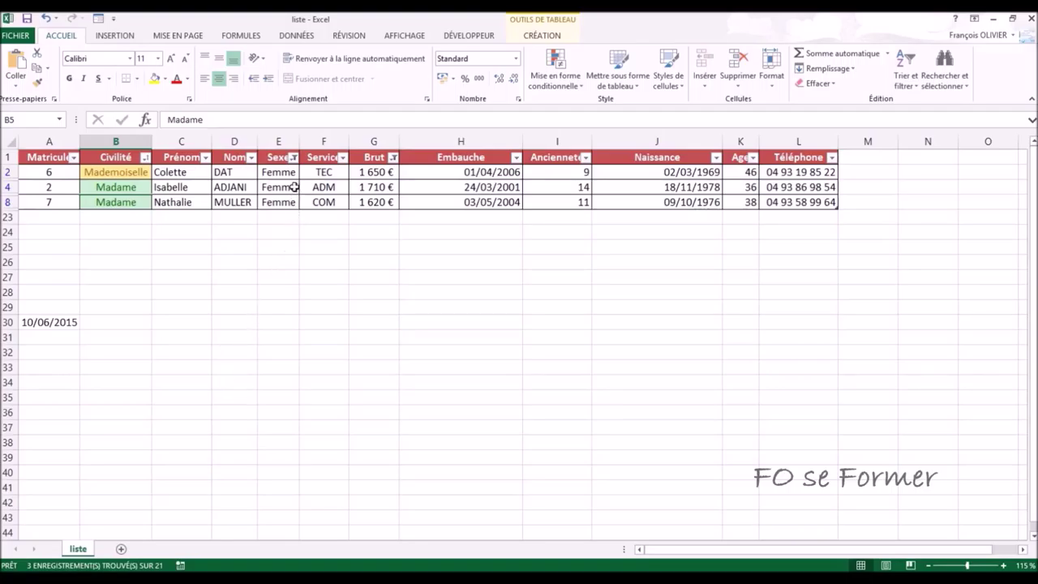
Step: Review the Sexe and Brut filter options, then clear all filters with Trier et filtrer > Effacer
{"action": "left_click", "coordinate": [294, 158]}
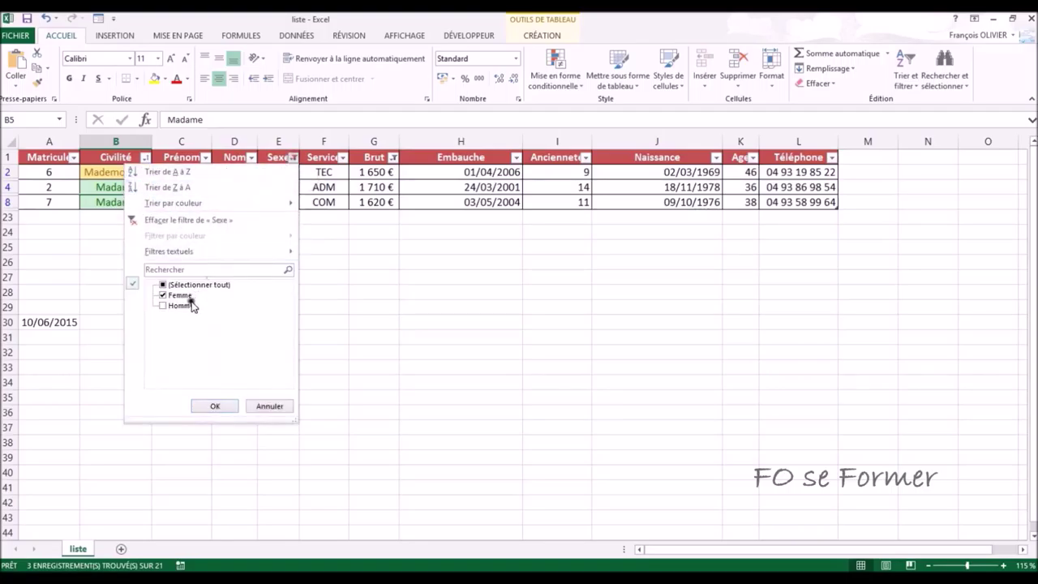
{"action": "left_click", "coordinate": [392, 159]}
{"action": "left_click", "coordinate": [392, 159]}
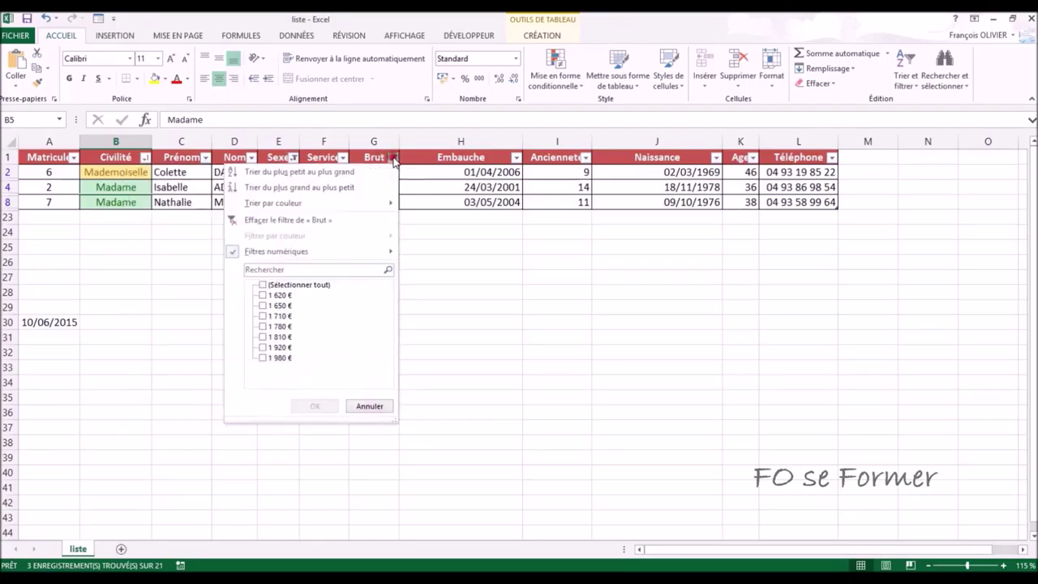
{"action": "left_click", "coordinate": [393, 160]}
{"action": "left_click", "coordinate": [393, 159]}
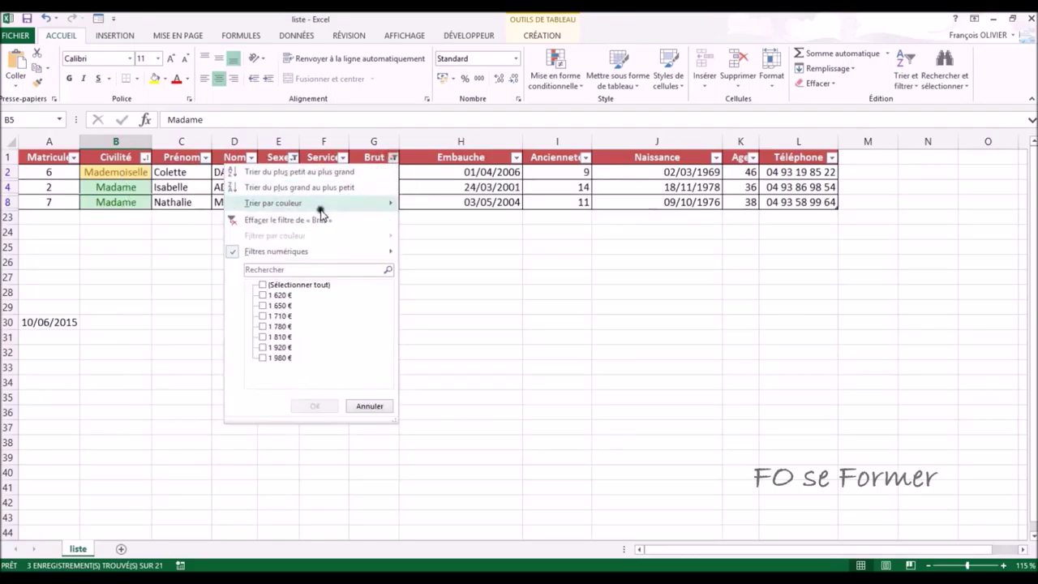
{"action": "left_click", "coordinate": [293, 159]}
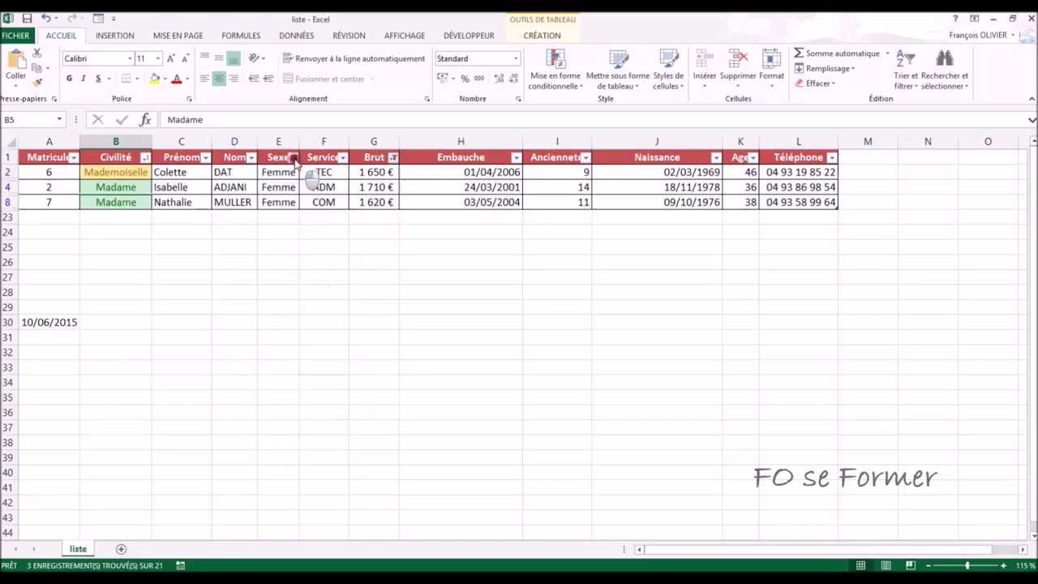
{"action": "left_click", "coordinate": [293, 159]}
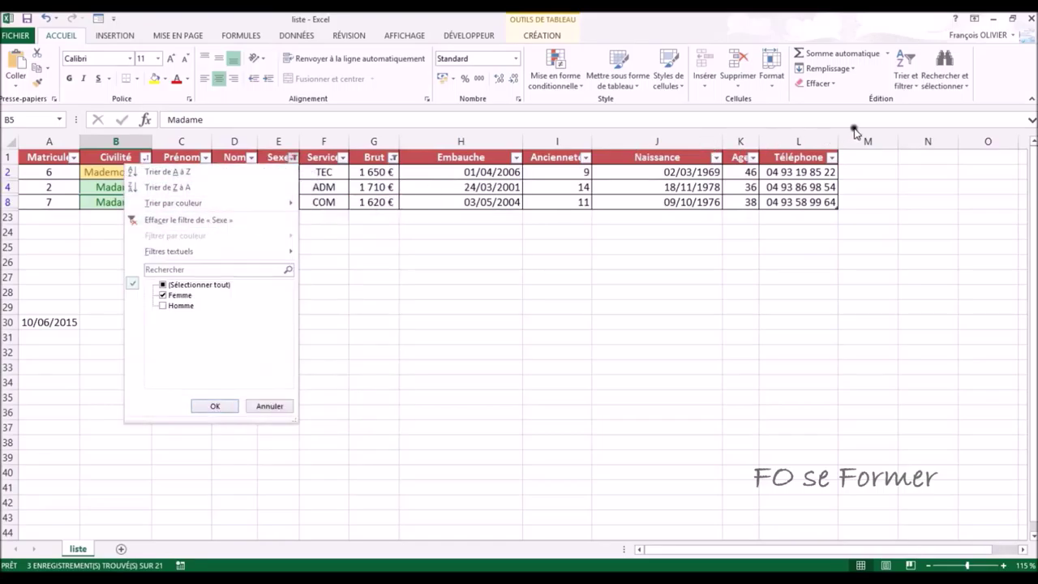
{"action": "left_click", "coordinate": [908, 81]}
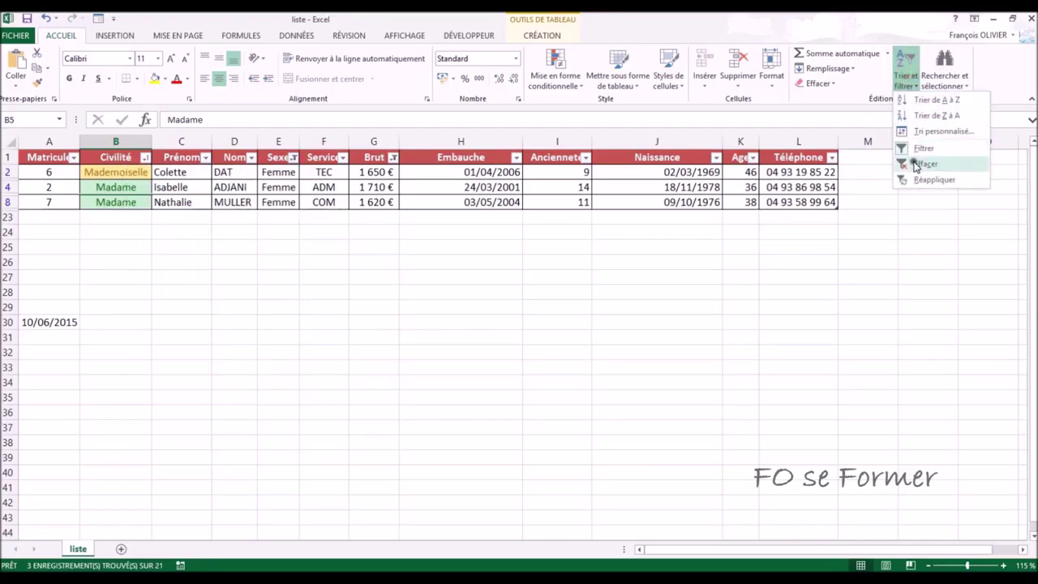
{"action": "left_click", "coordinate": [915, 164]}
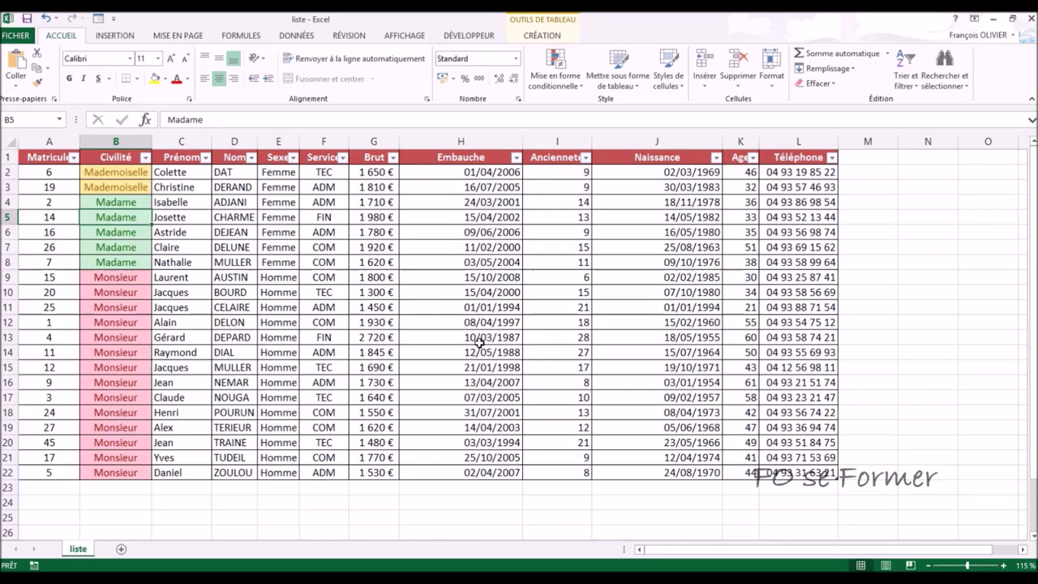
{"action": "left_click", "coordinate": [516, 157]}
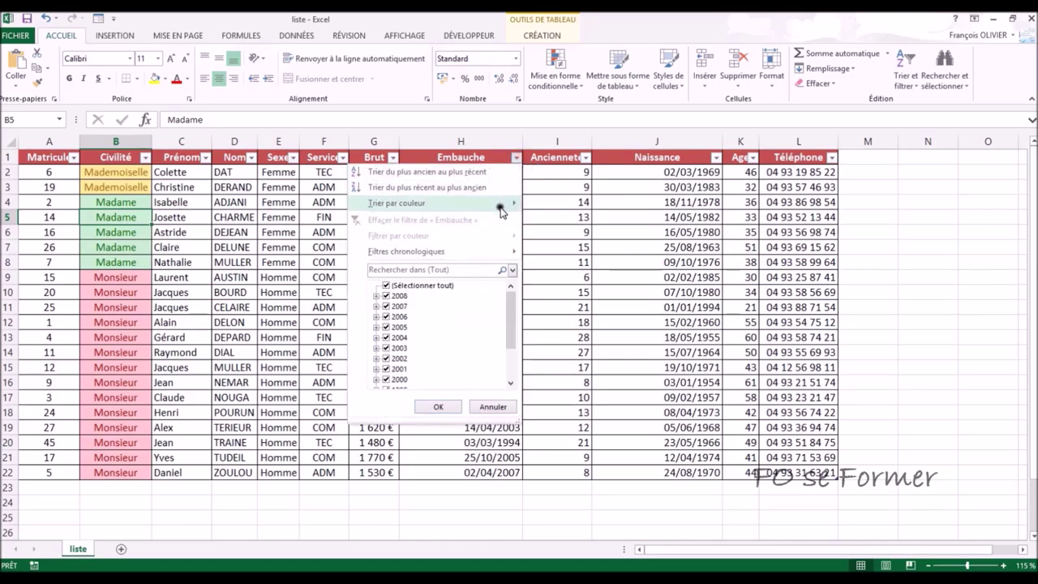
{"action": "mouse_move", "coordinate": [415, 254]}
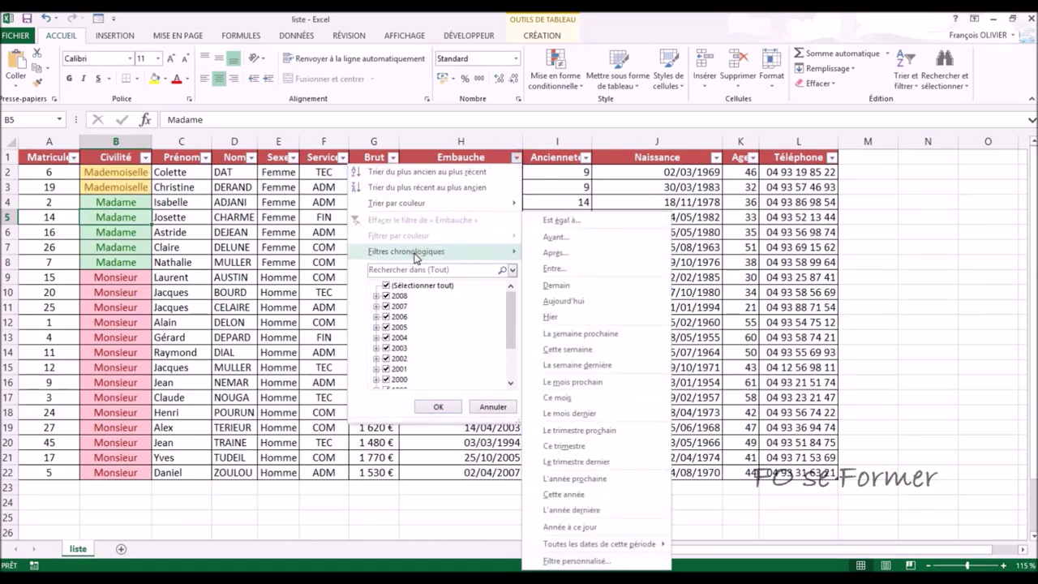
{"action": "left_click", "coordinate": [575, 221]}
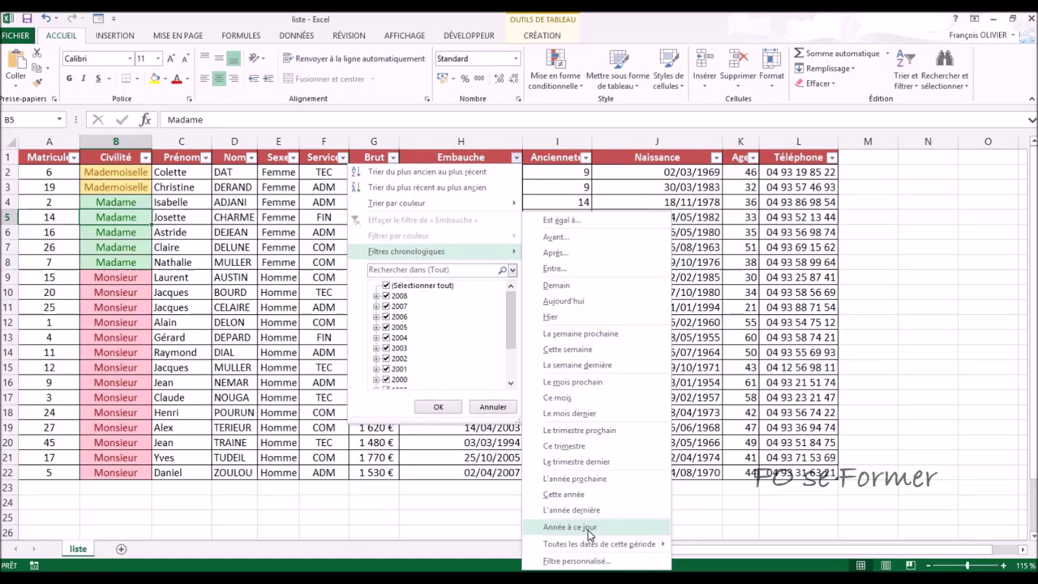
{"action": "left_click", "coordinate": [228, 268]}
{"action": "left_click", "coordinate": [227, 263]}
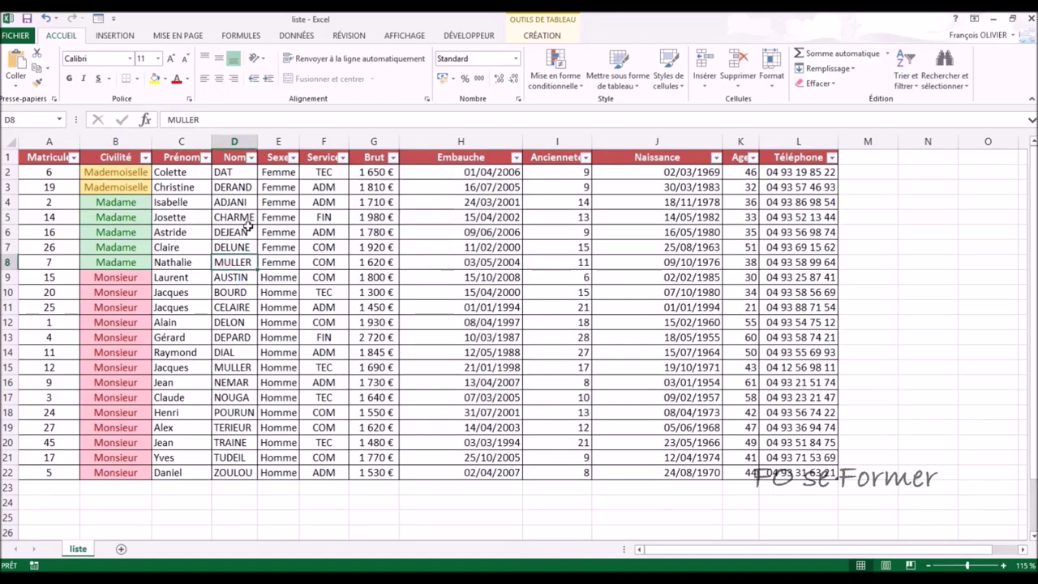
{"action": "left_click", "coordinate": [251, 157]}
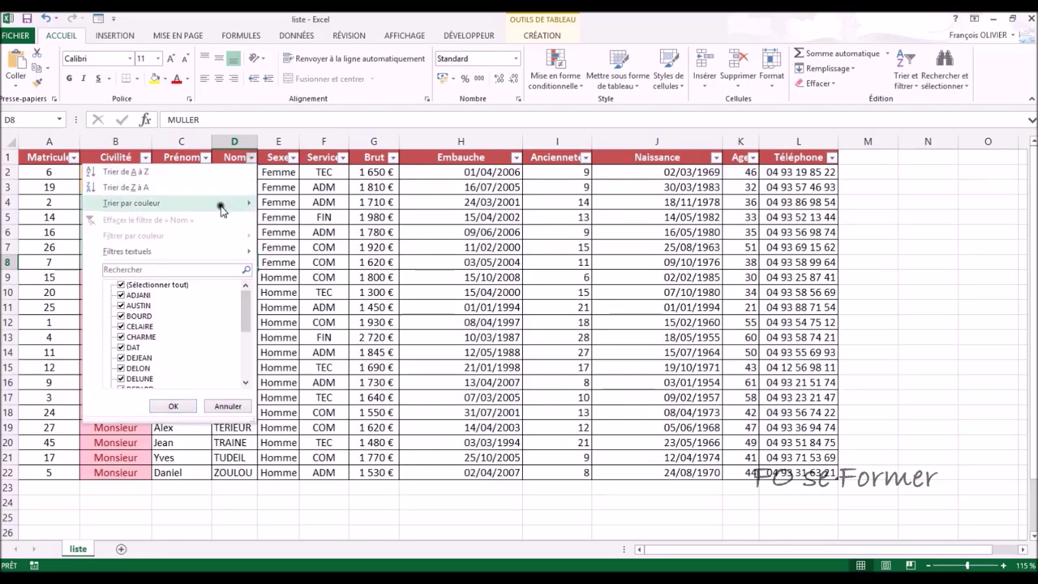
{"action": "mouse_move", "coordinate": [201, 257]}
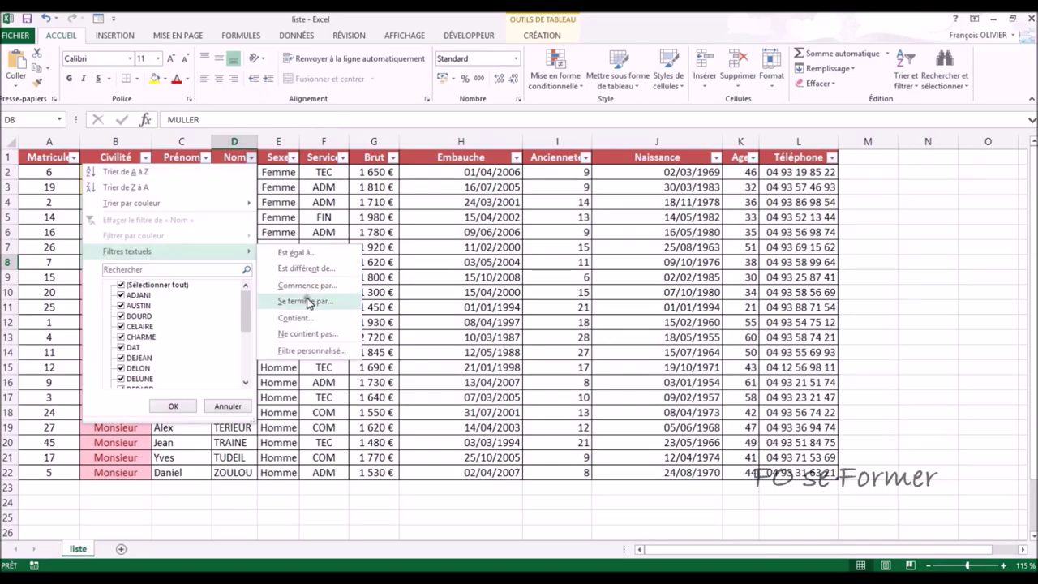
{"action": "left_click", "coordinate": [422, 253]}
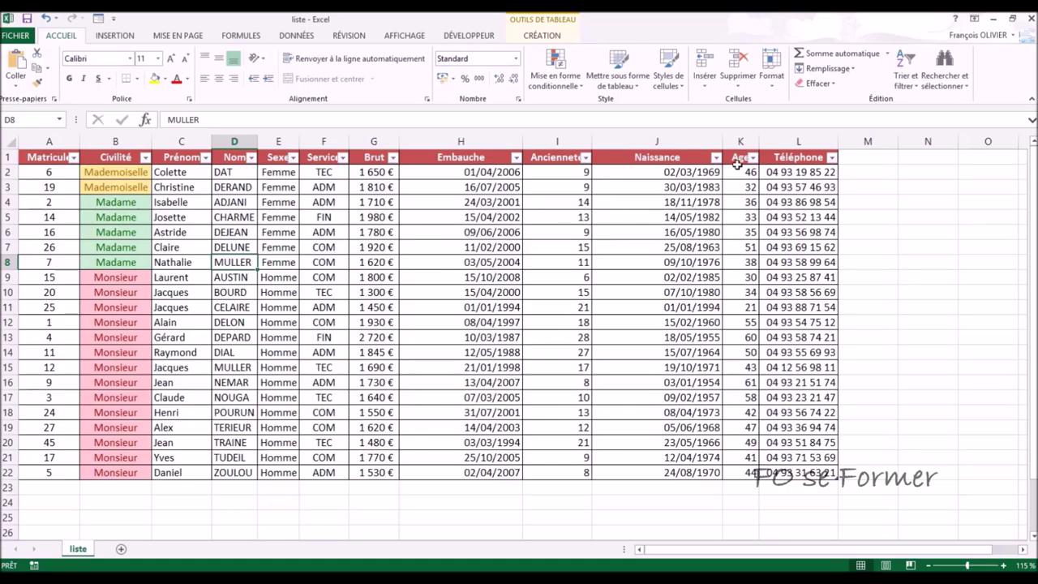
Step: Toggle Filtrer off under Trier et filtrer to remove the header arrows, then select Brut cell G5
{"action": "left_click", "coordinate": [908, 77]}
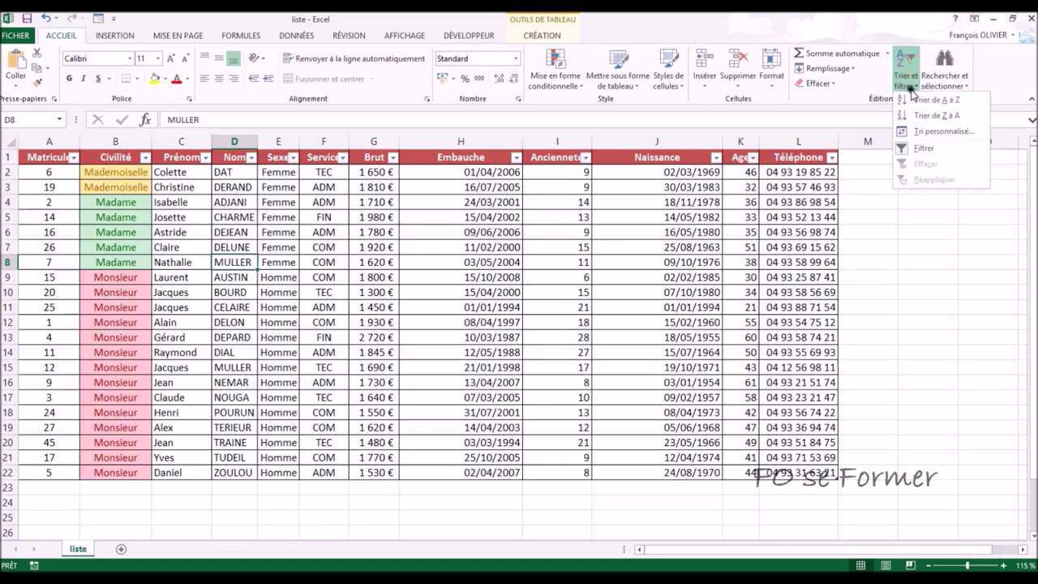
{"action": "left_click", "coordinate": [923, 149]}
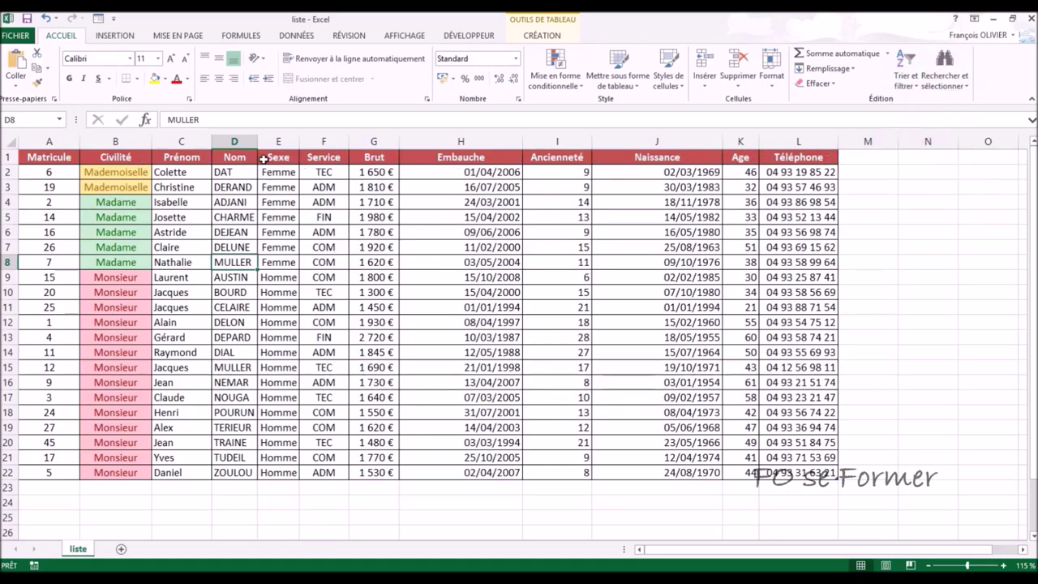
{"action": "left_click", "coordinate": [374, 217]}
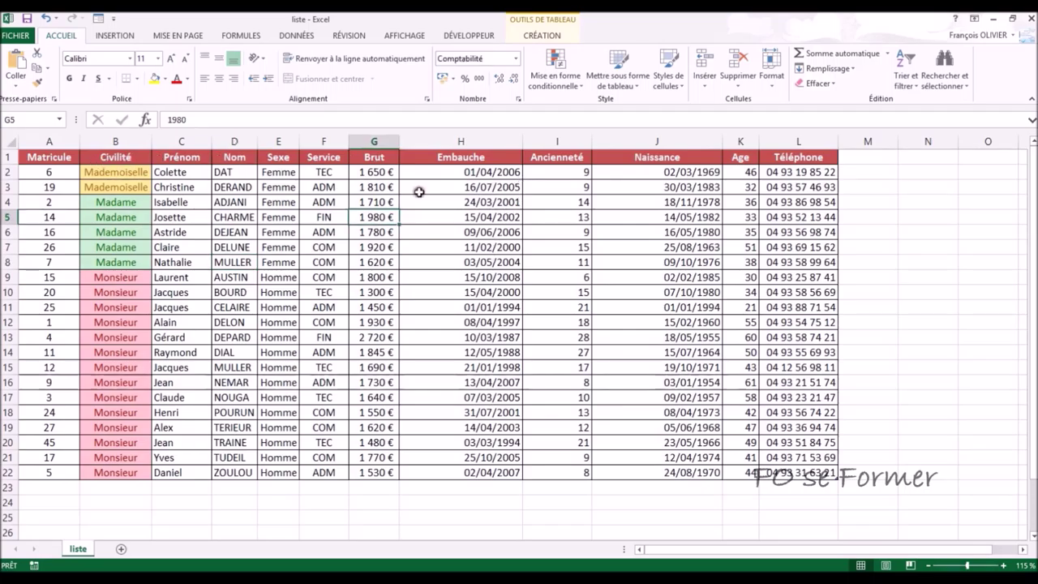